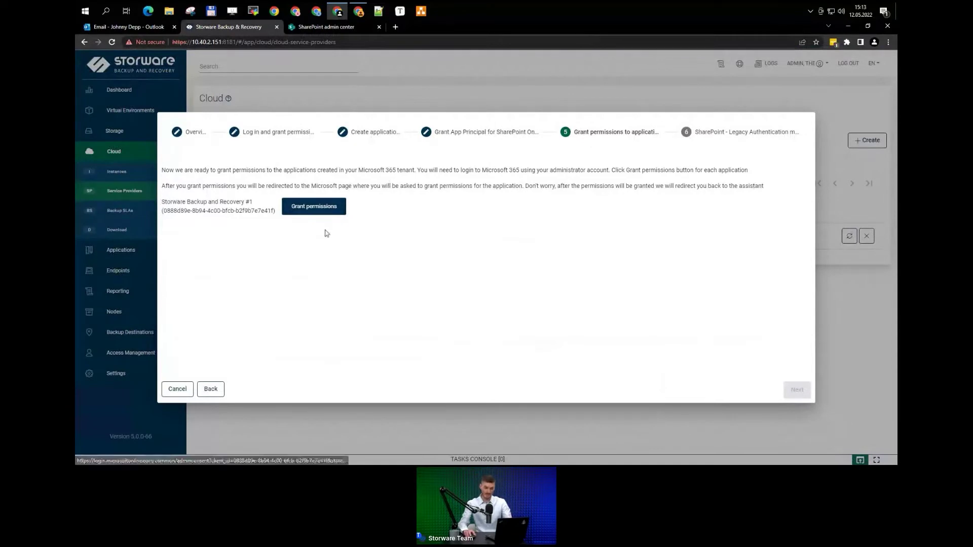
Step: Grant the requested Microsoft 365 permissions to the Storware Backup and Recovery #1 application and finish the setup assistant
click(326, 213)
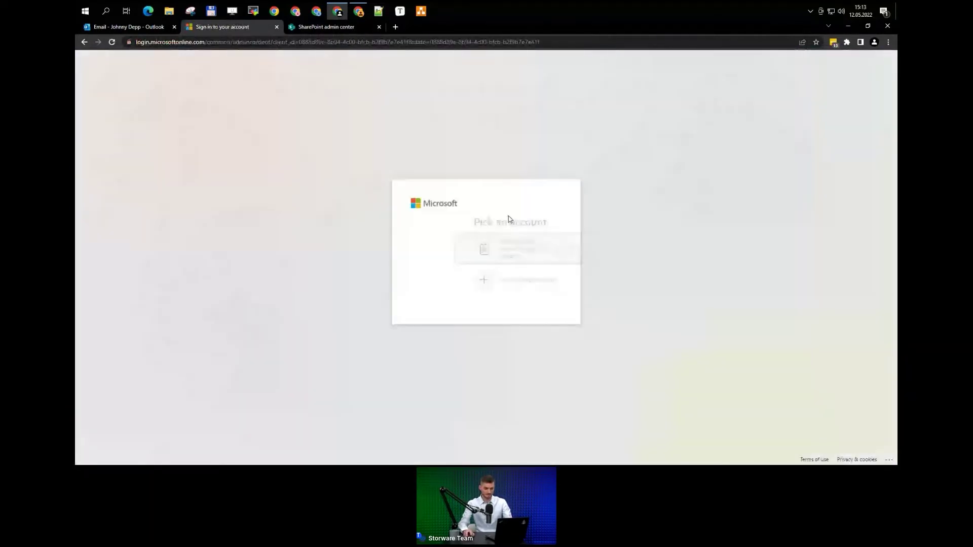
click(478, 246)
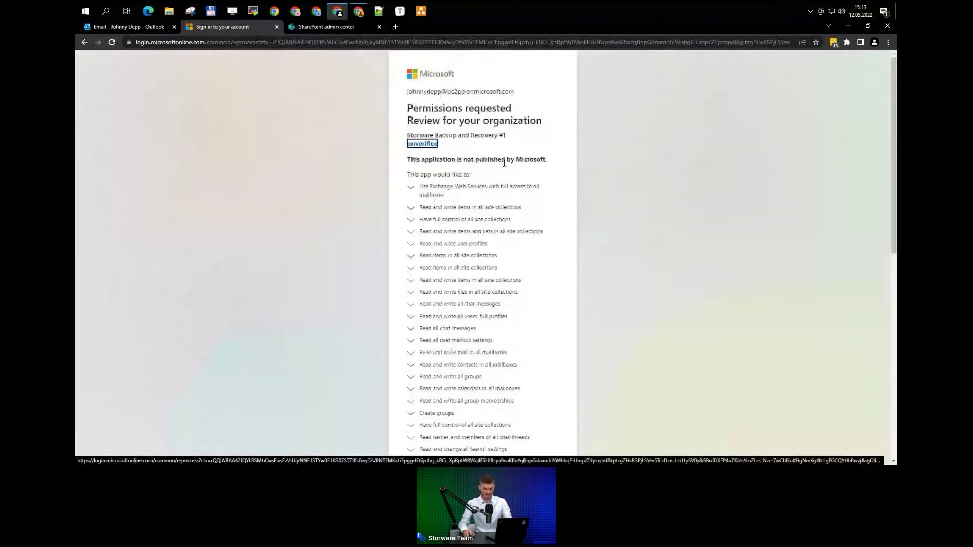
scroll(502, 167, down, 2)
scroll(499, 173, down, 6)
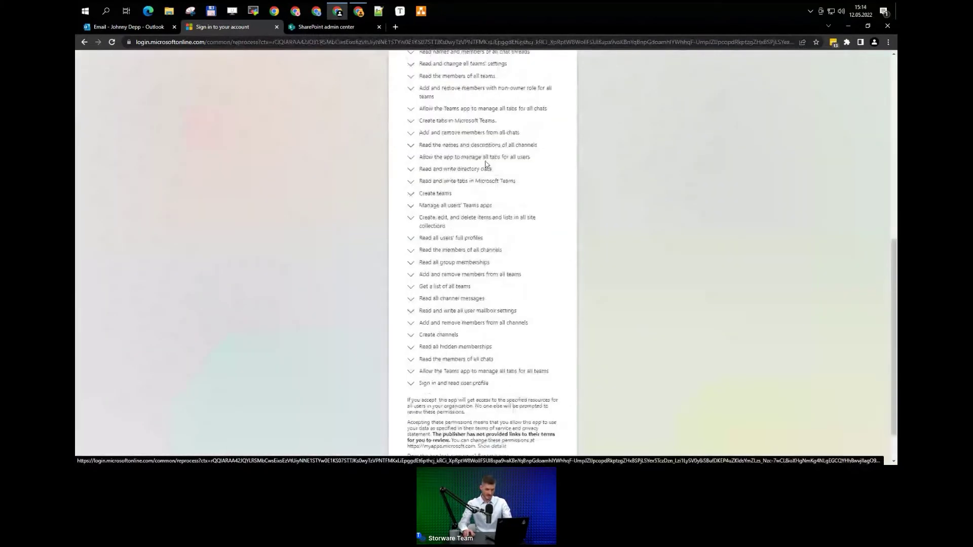
scroll(485, 164, down, 1)
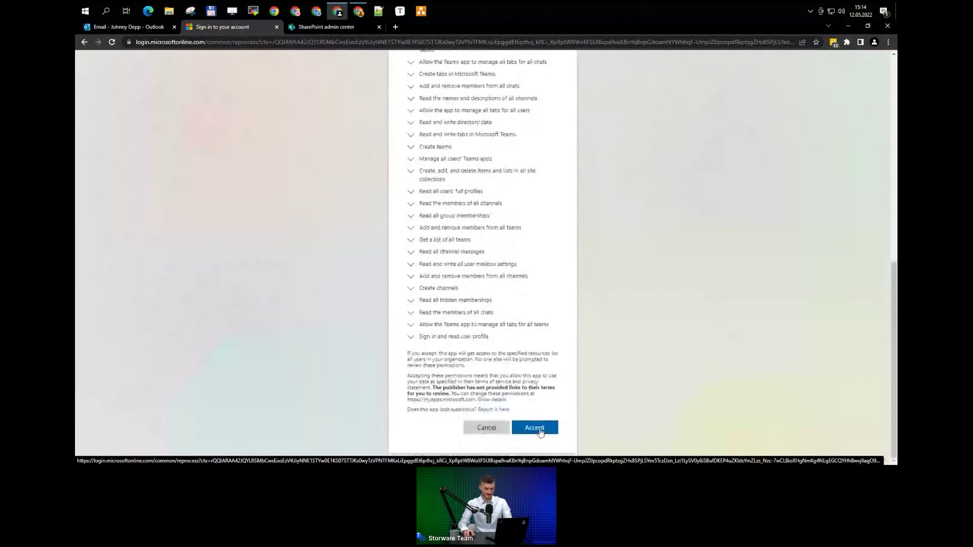
click(541, 431)
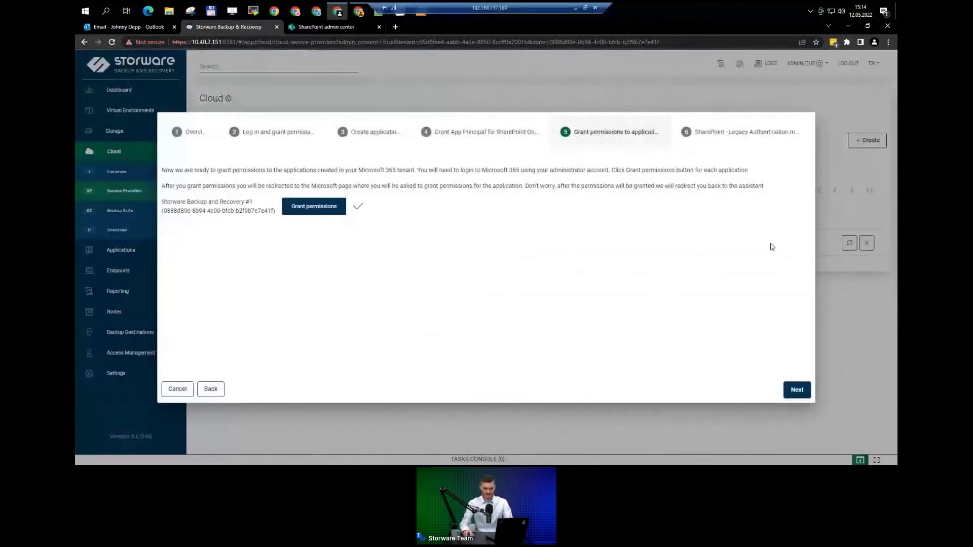
click(796, 390)
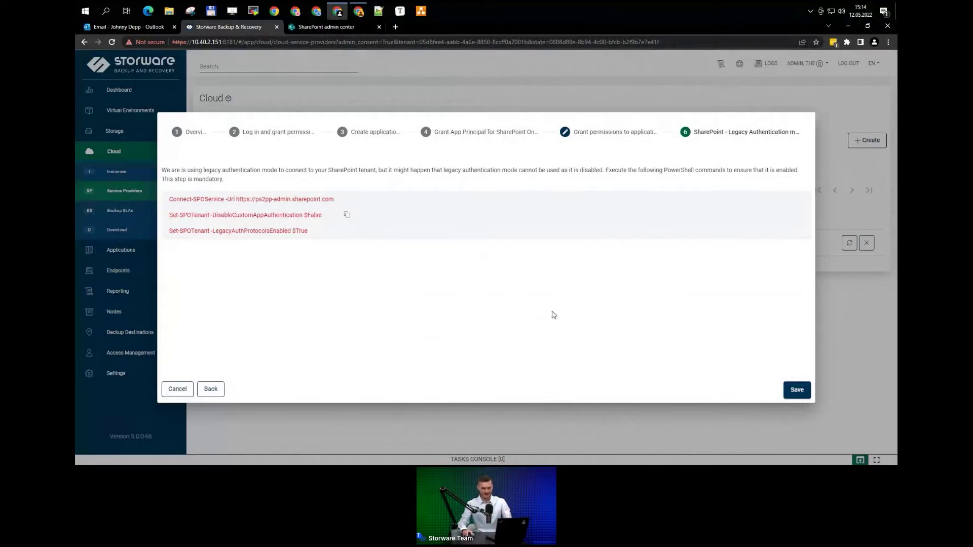
click(798, 391)
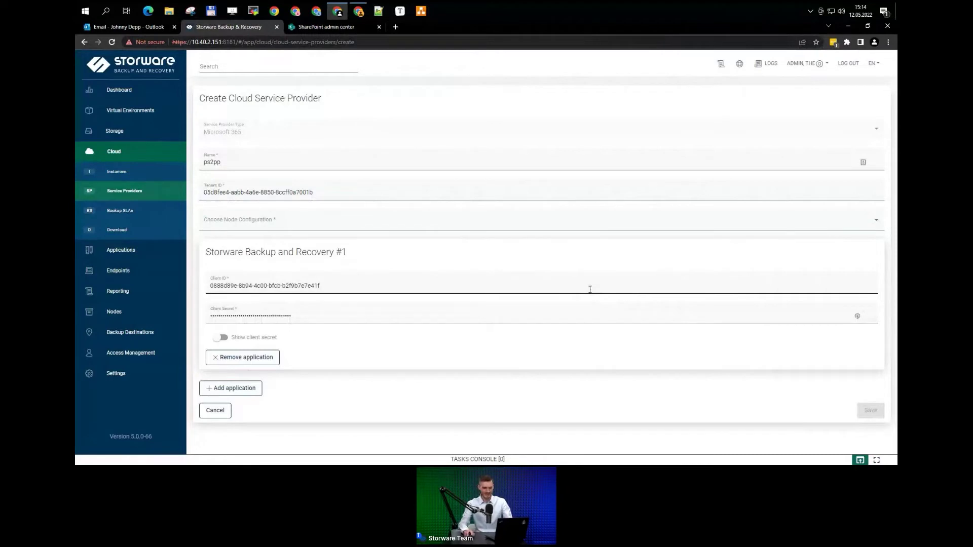
Step: Name the cloud service provider ps2pp2 and save it with inventory synchronization, declining to store its credentials in LastPass
click(242, 161)
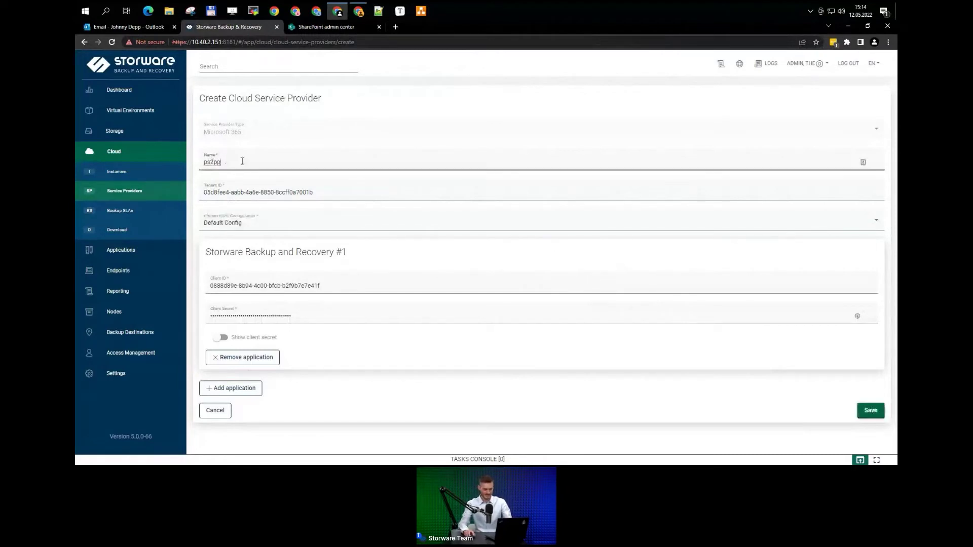
text(2)
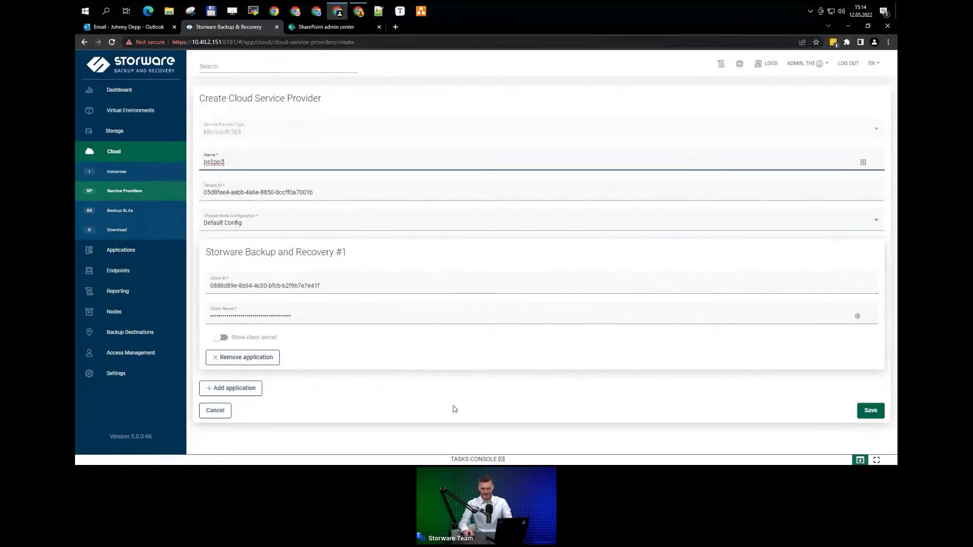
click(878, 415)
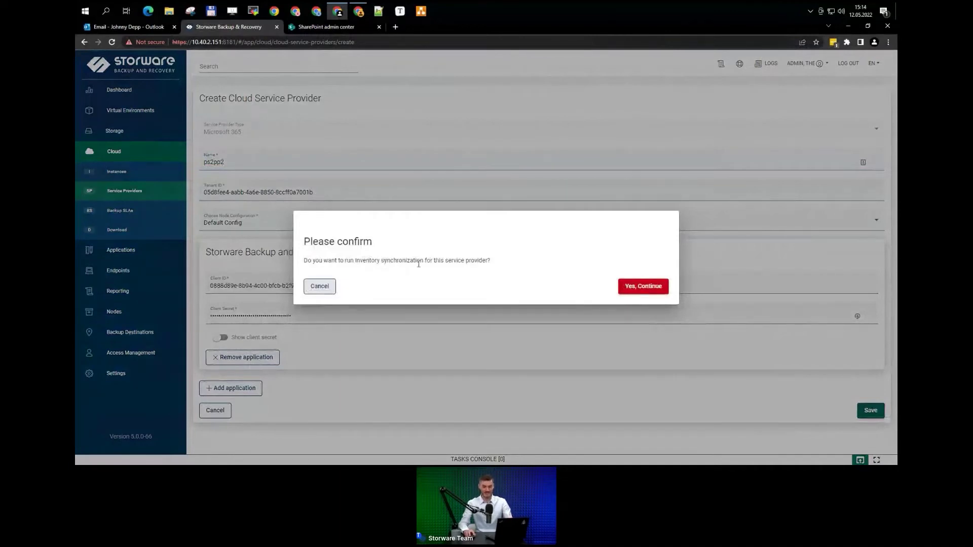
click(650, 295)
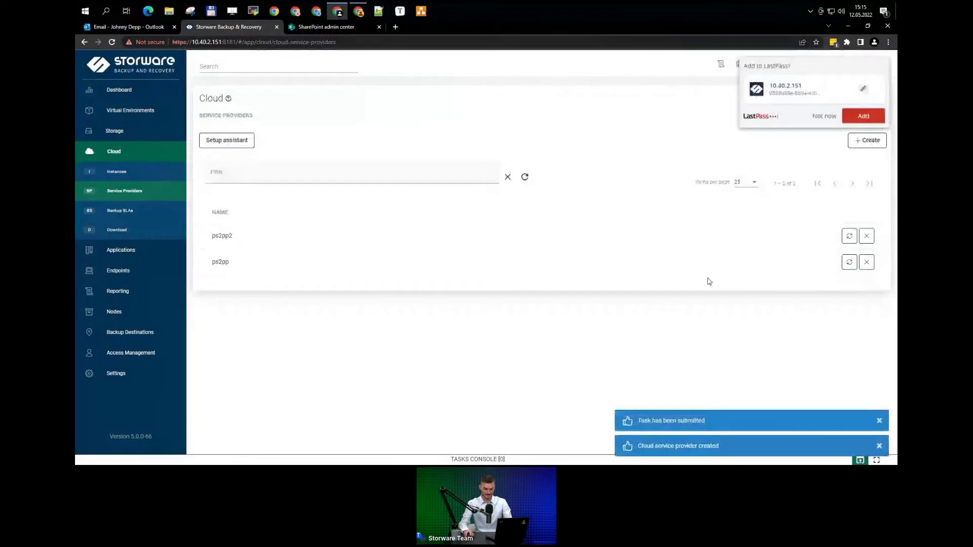
click(823, 117)
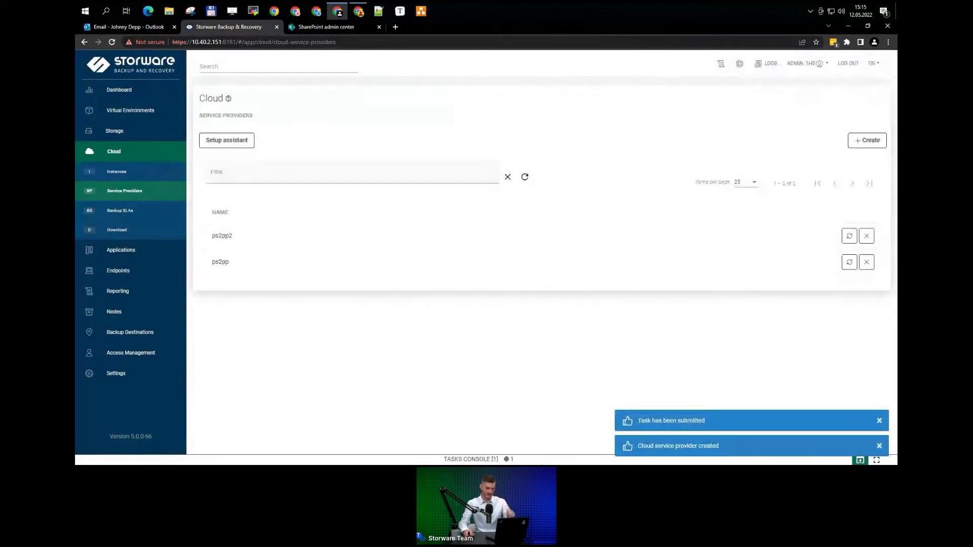
Step: Check the inventory synchronization task and look through the cloud users, sites and teams instances
click(546, 460)
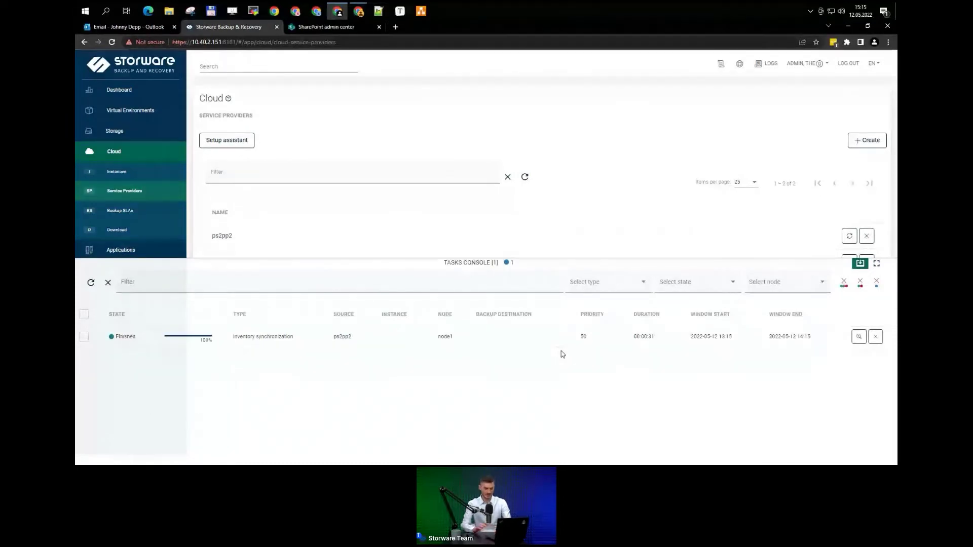
click(860, 263)
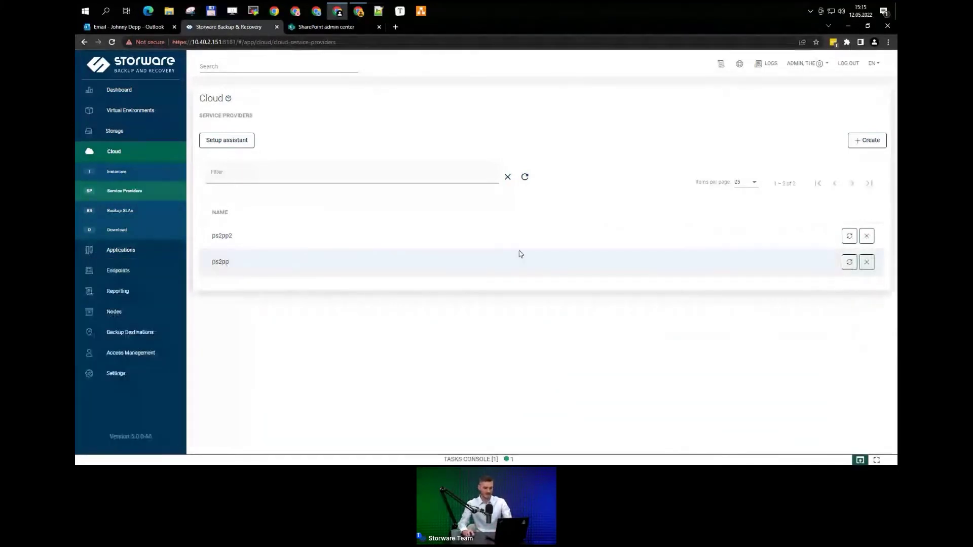
click(148, 173)
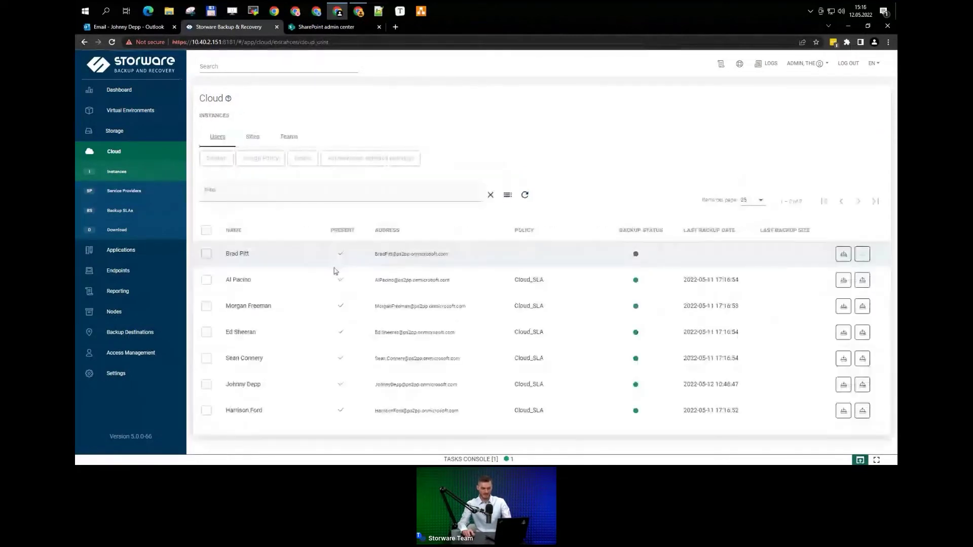
click(256, 138)
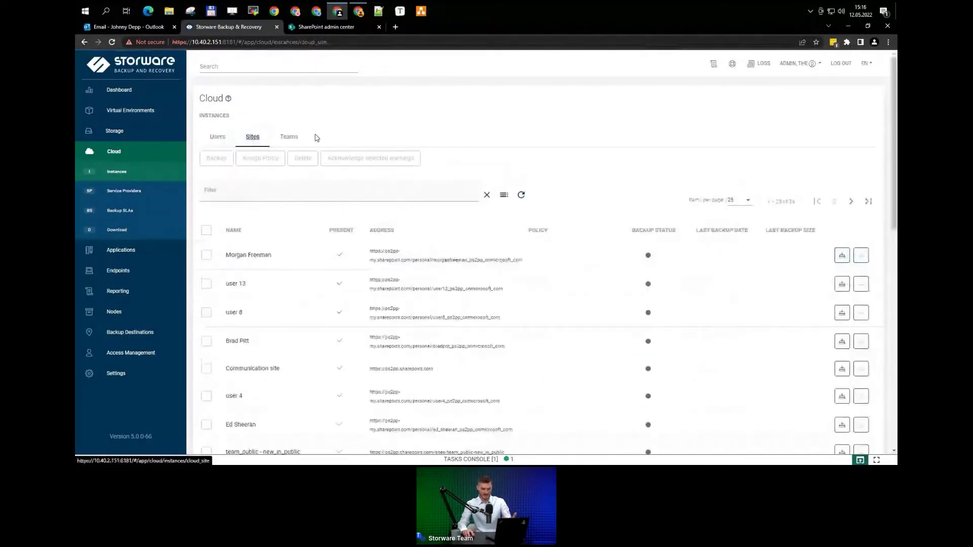
click(295, 138)
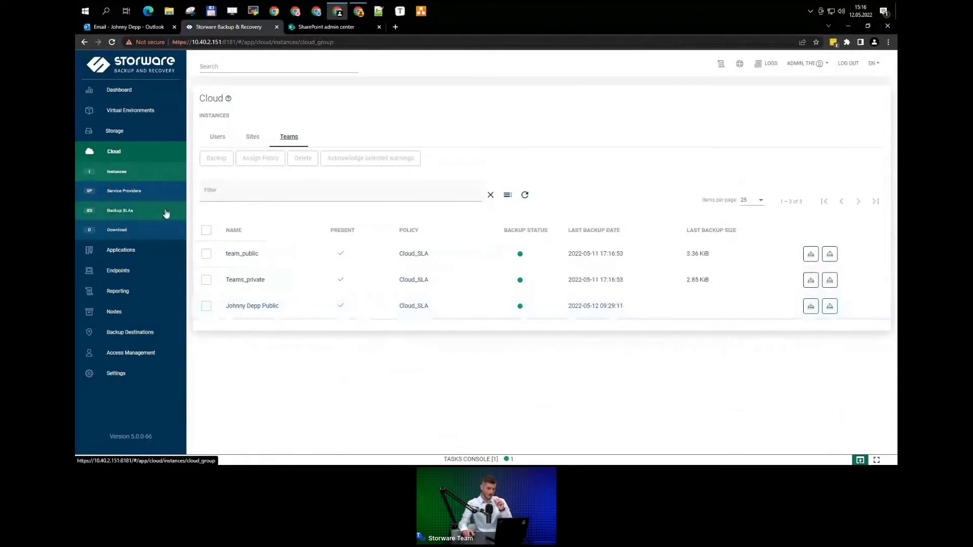
Step: Open the Cloud_SLA backup policy and examine its auto-assignment mode and service provider options
click(144, 216)
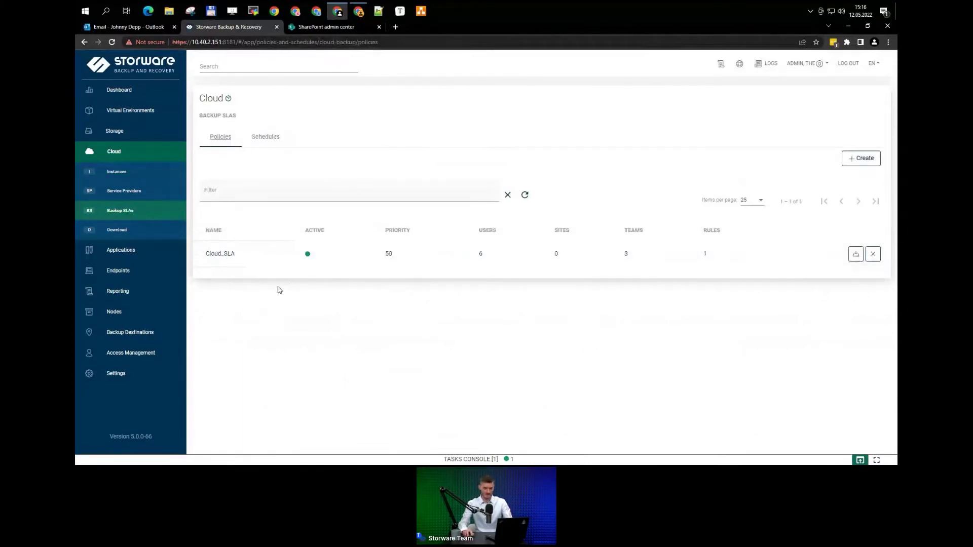
click(223, 254)
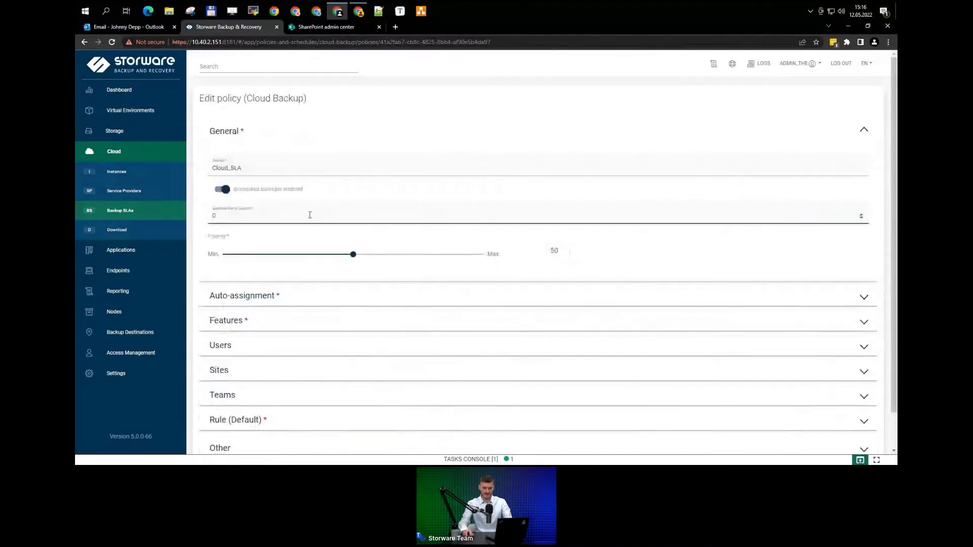
click(354, 297)
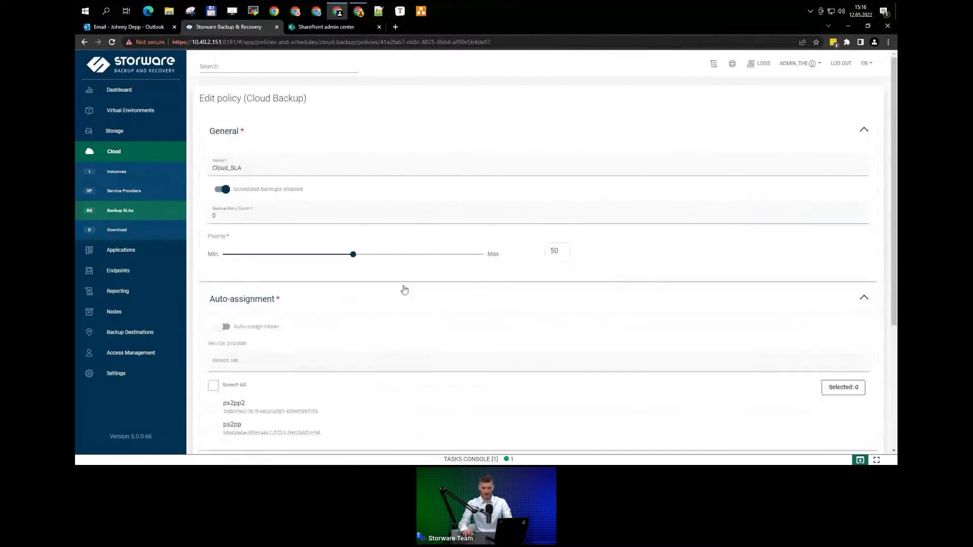
scroll(456, 281, down, 2)
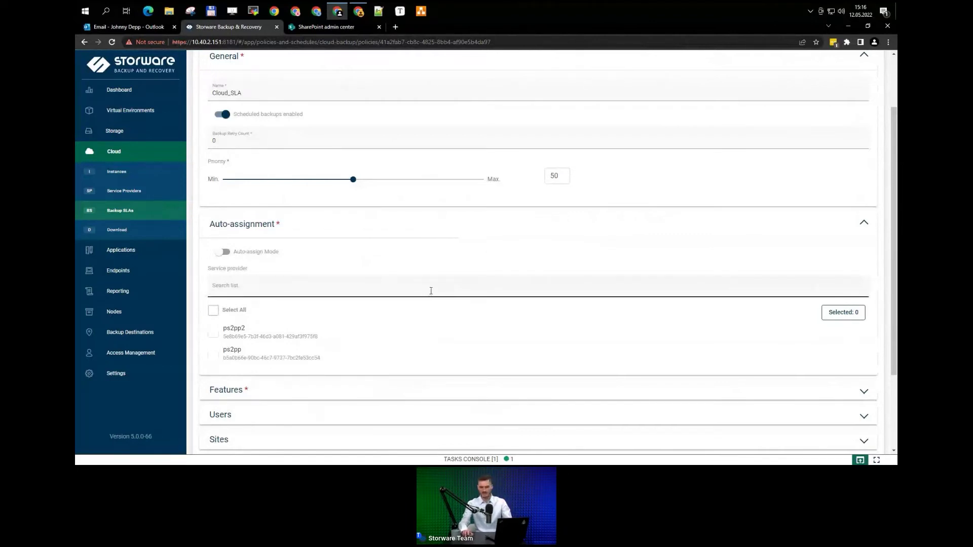
scroll(431, 291, down, 1)
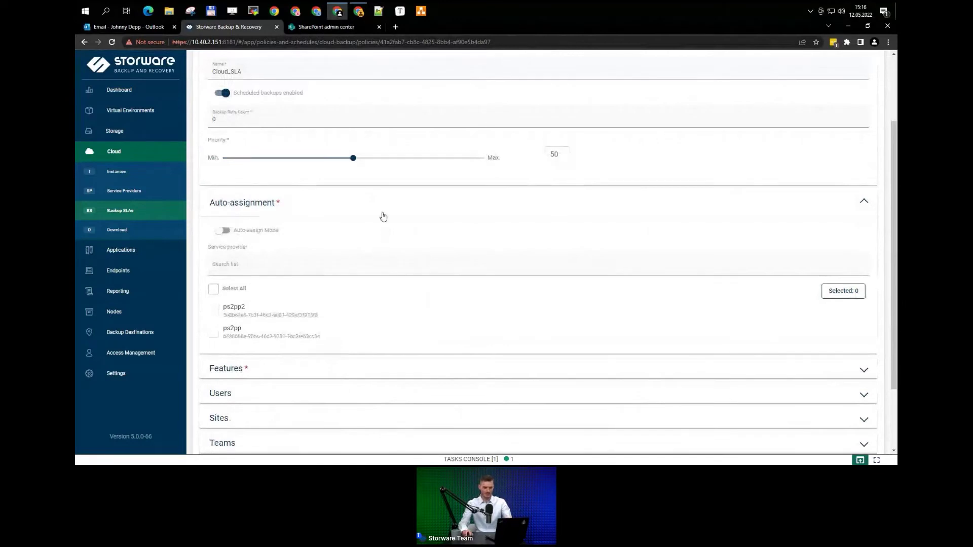
click(381, 212)
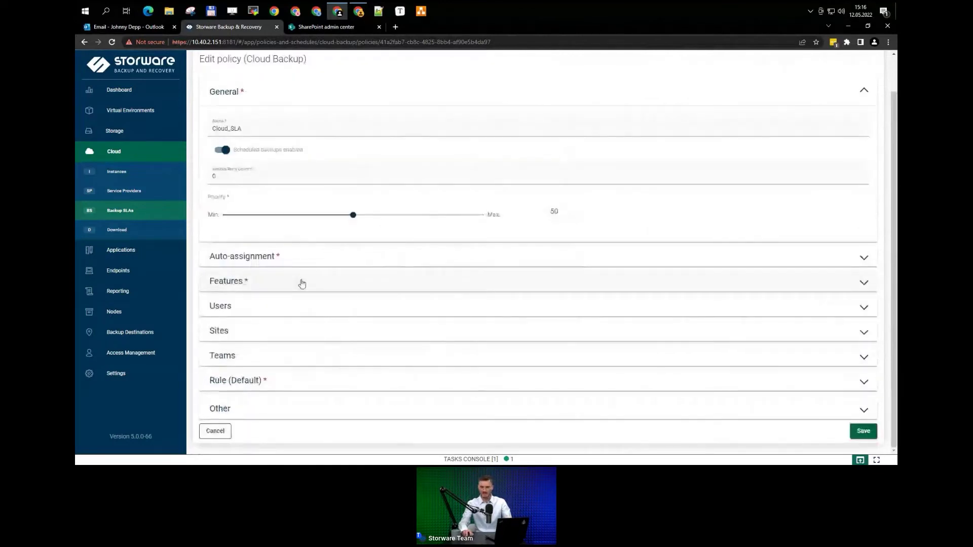
Step: Examine which features, users and teams the Cloud_SLA policy covers
click(302, 283)
scroll(449, 287, down, 1)
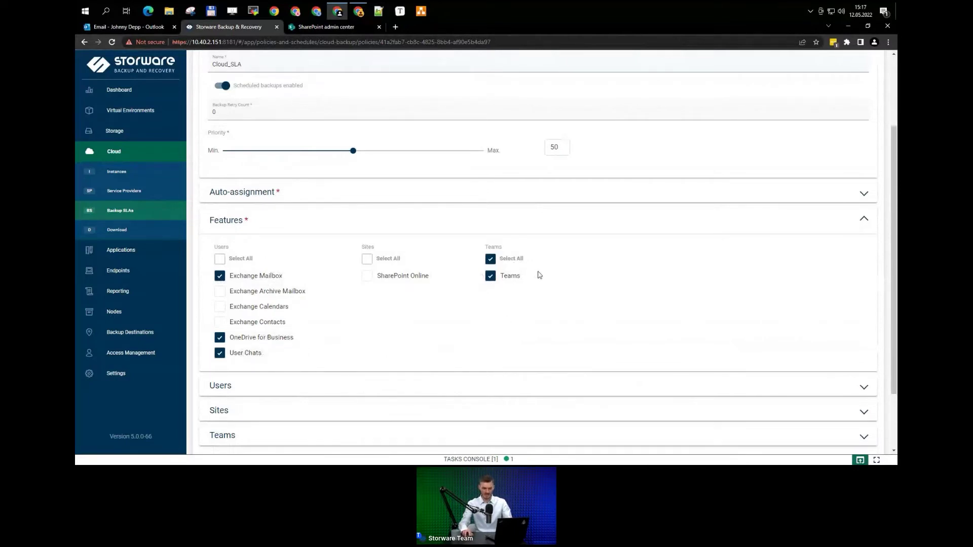
click(472, 220)
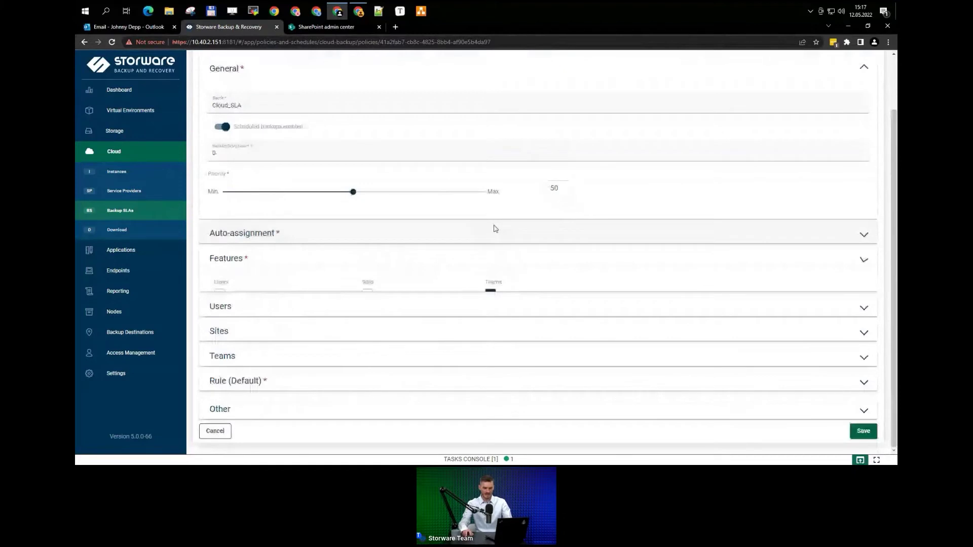
click(363, 308)
scroll(473, 319, down, 3)
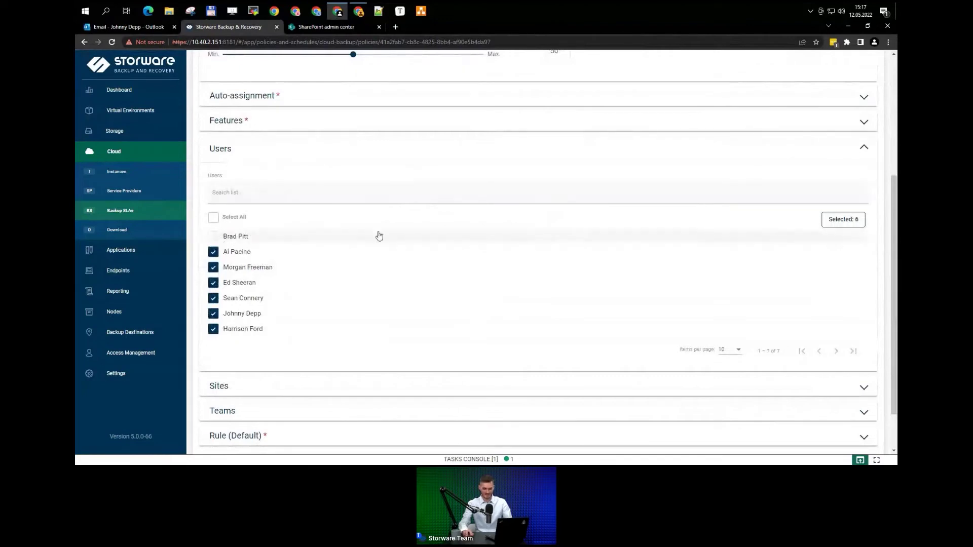
click(417, 153)
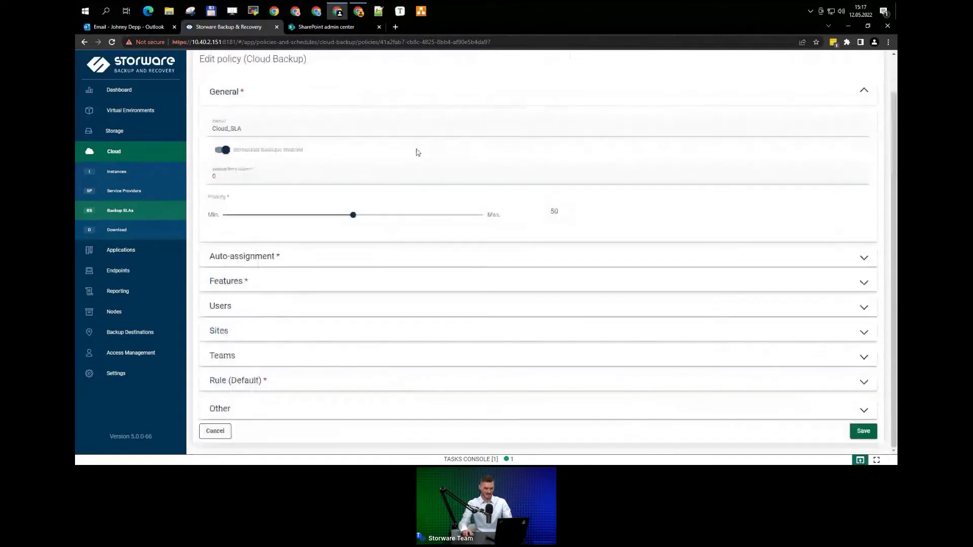
click(329, 355)
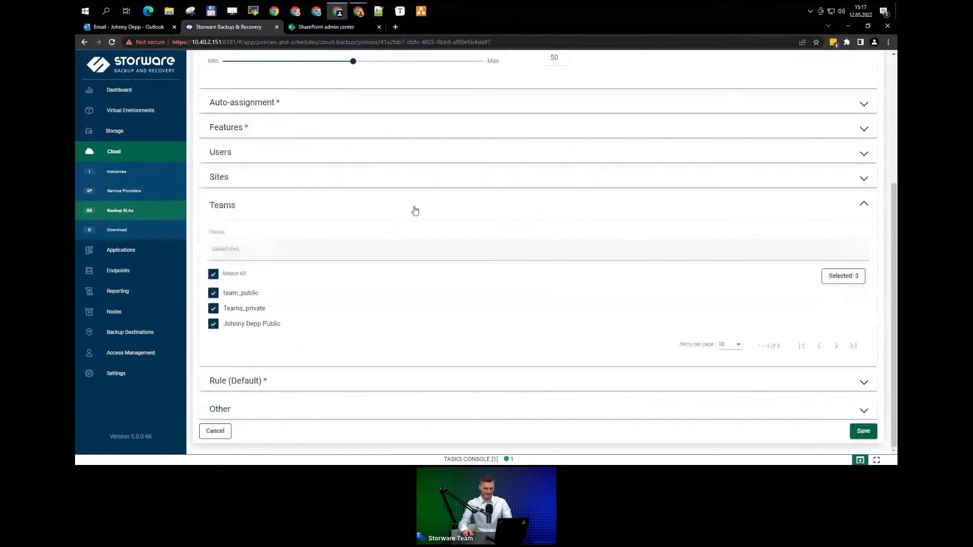
Step: Review the default rule's backup destinations, retention and schedule, keep Cloud (File System) as primary destination, and save the Cloud_SLA policy
click(401, 380)
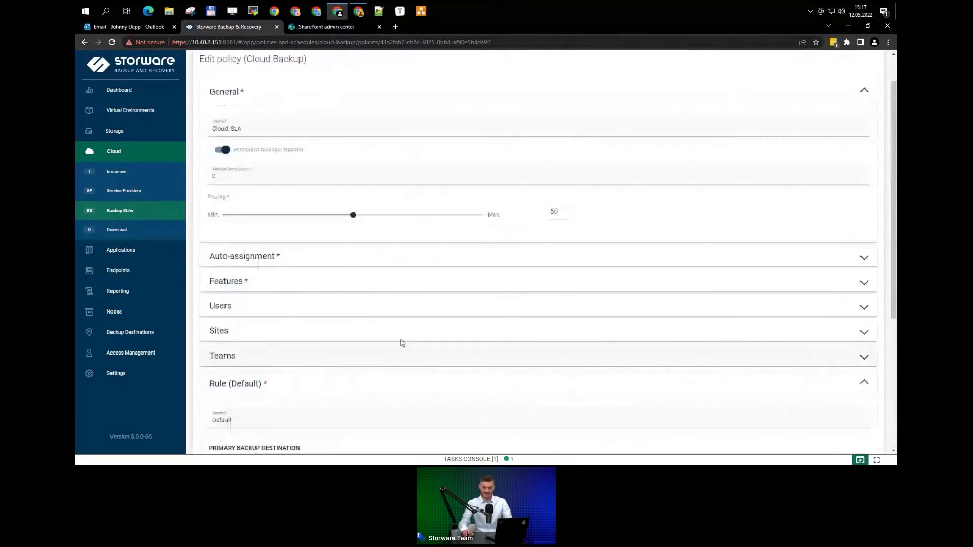
scroll(399, 330, down, 3)
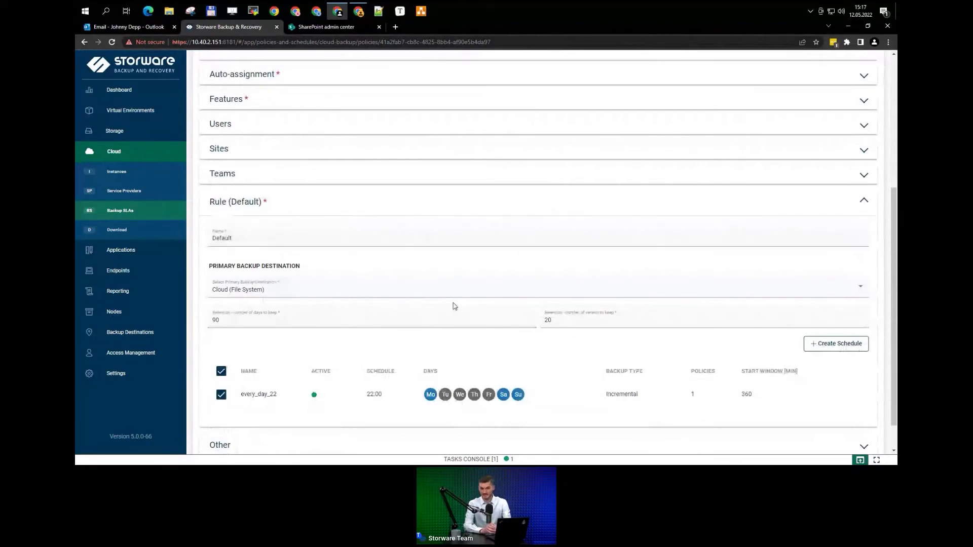
click(470, 290)
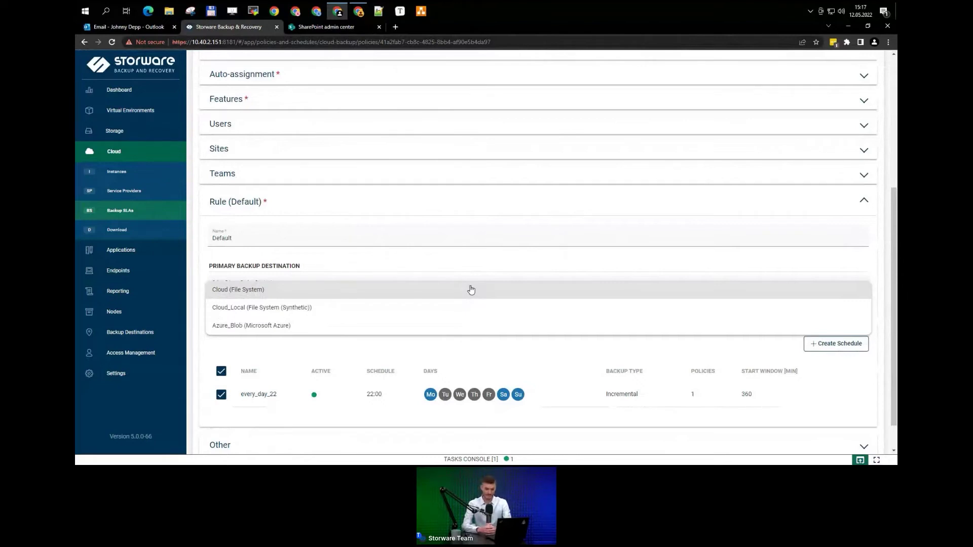
click(523, 358)
click(373, 309)
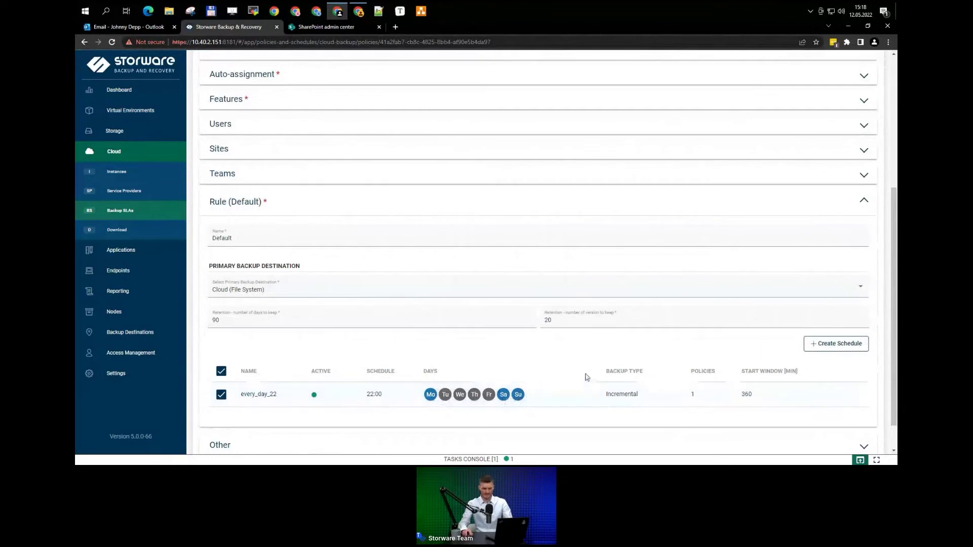
scroll(598, 349, down, 1)
scroll(598, 349, down, 1)
click(863, 429)
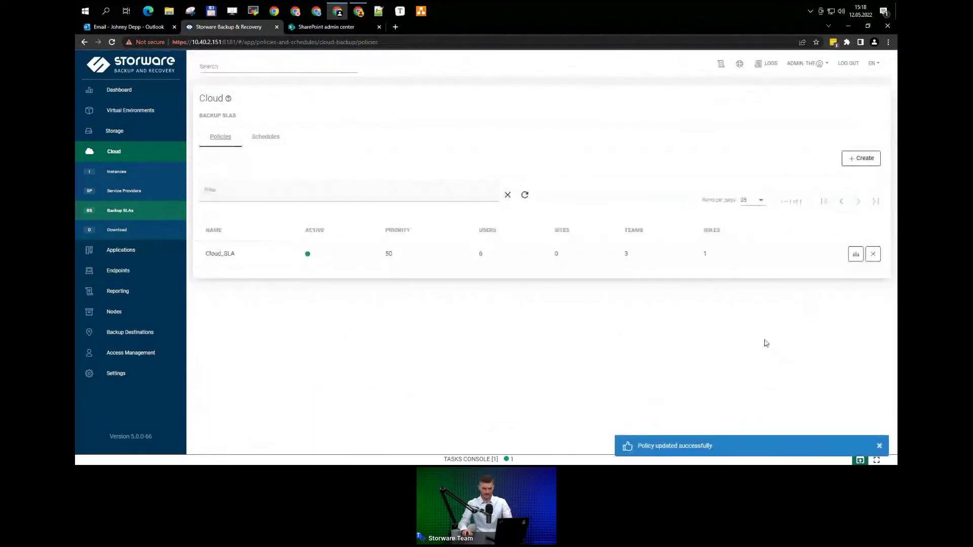
Step: Assign the Cloud_SLA policy to the cloud user that has no backup policy and save the assignment
click(150, 174)
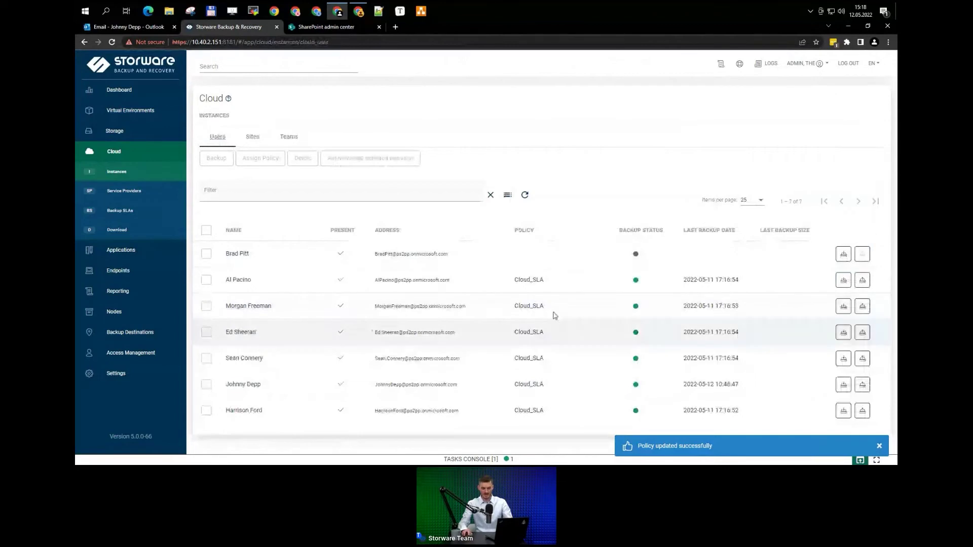
click(206, 255)
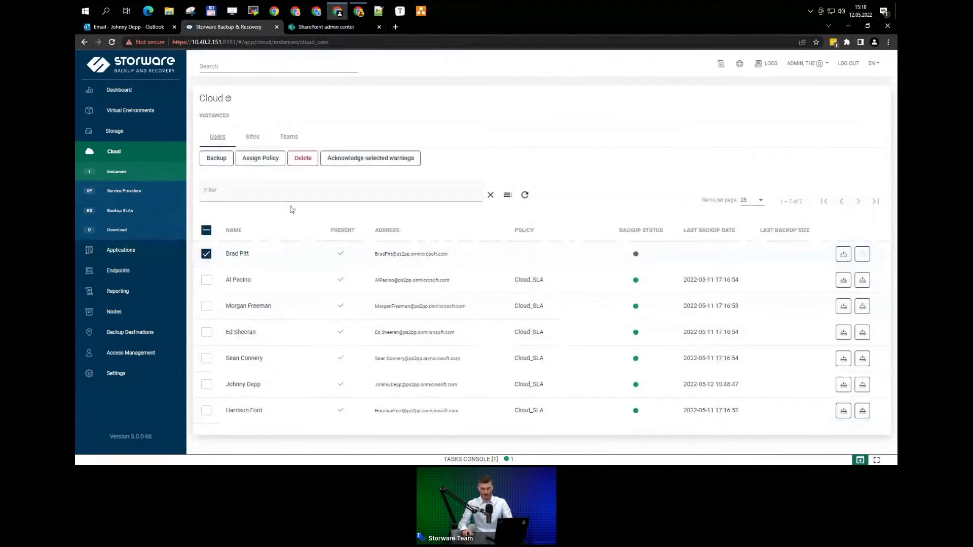
click(263, 160)
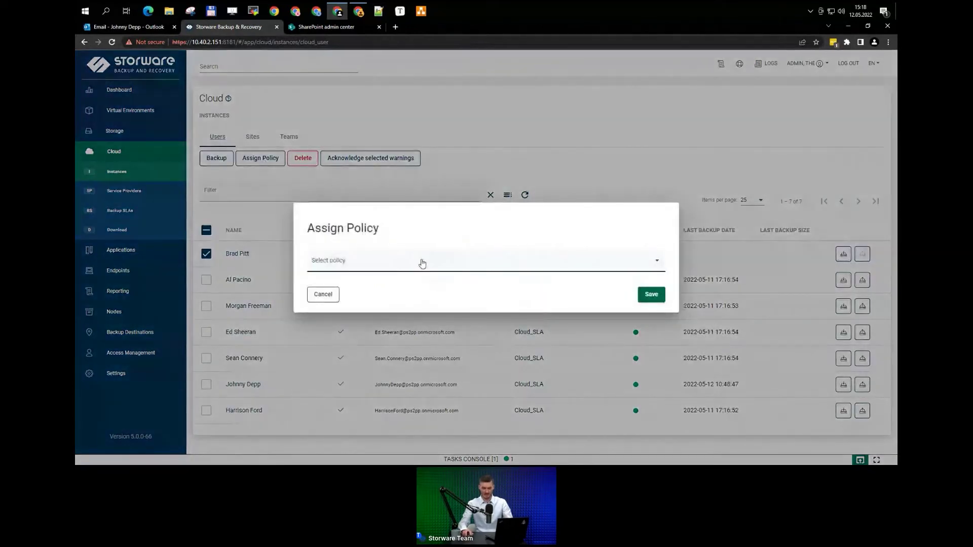
click(422, 263)
click(341, 282)
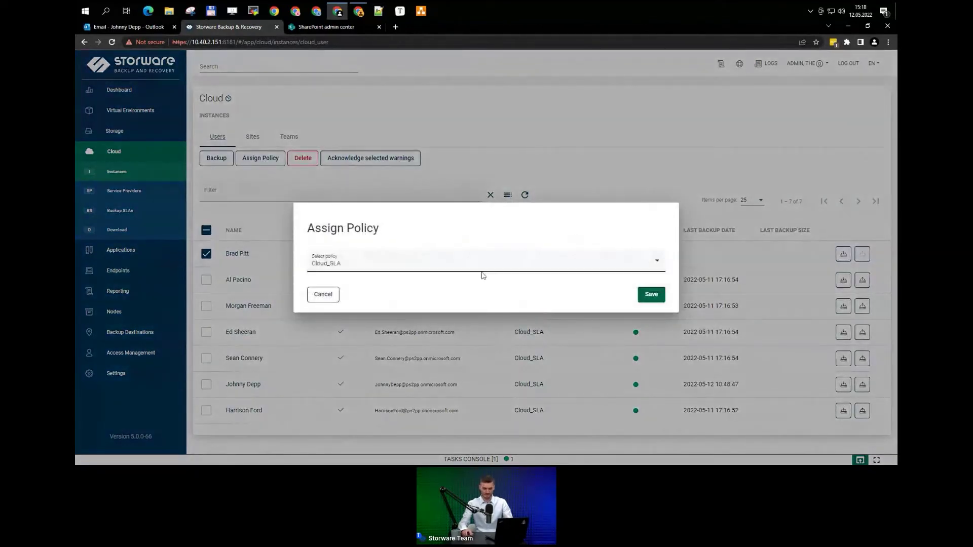
click(652, 295)
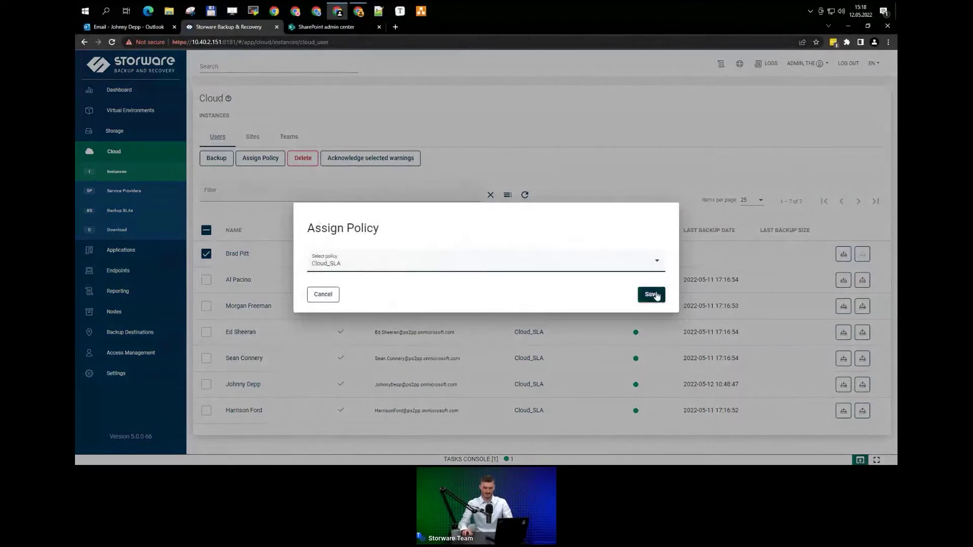
click(660, 297)
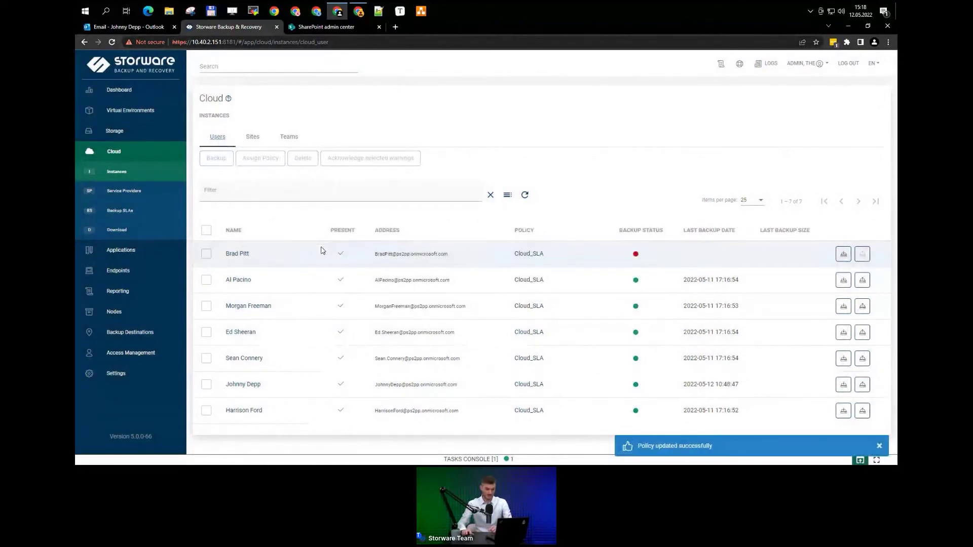
Step: Submit a backup of only User Chats for the second-to-last listed user and check its progress in the tasks console
click(206, 385)
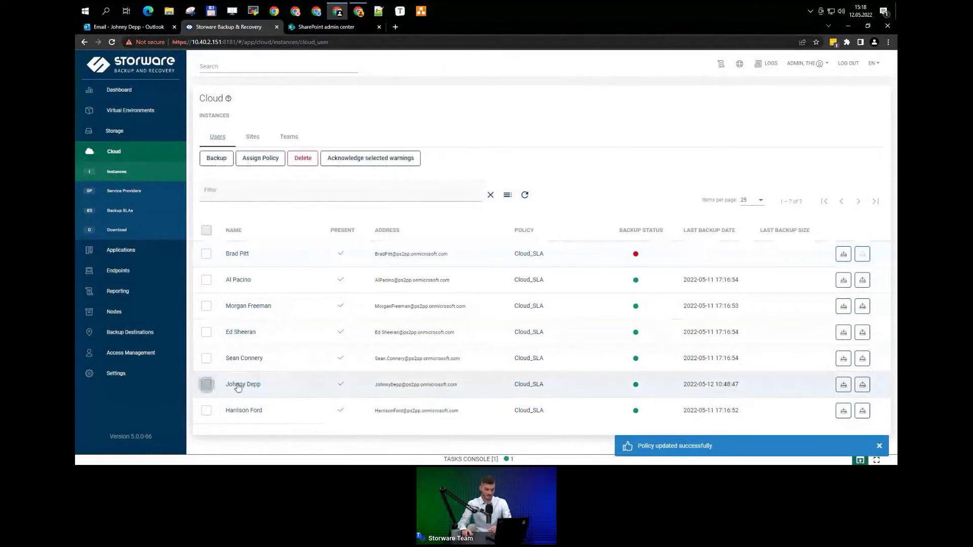
click(217, 159)
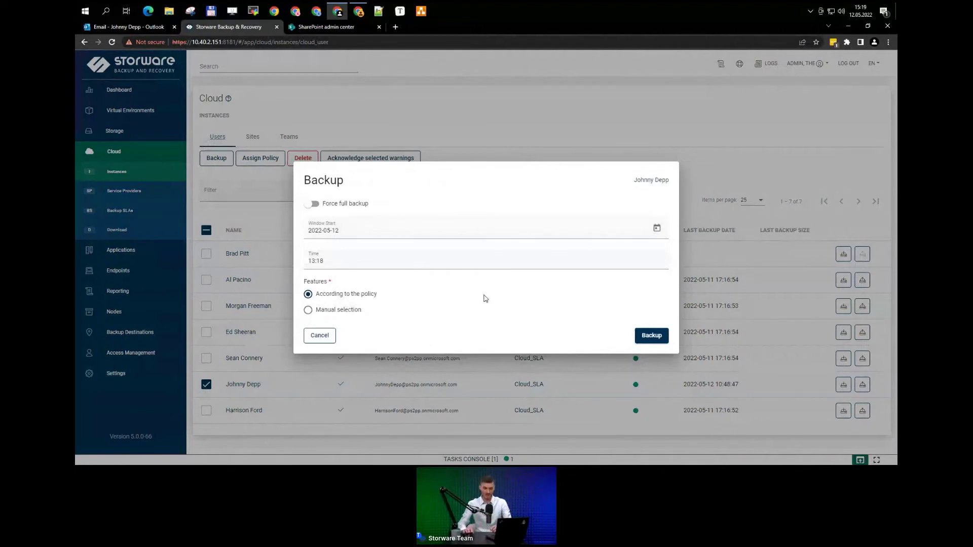
click(352, 311)
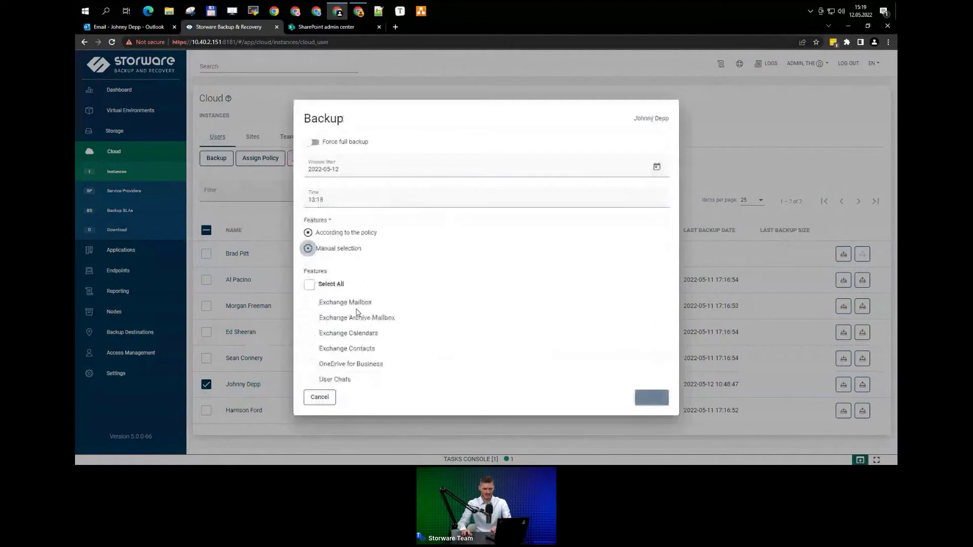
click(309, 380)
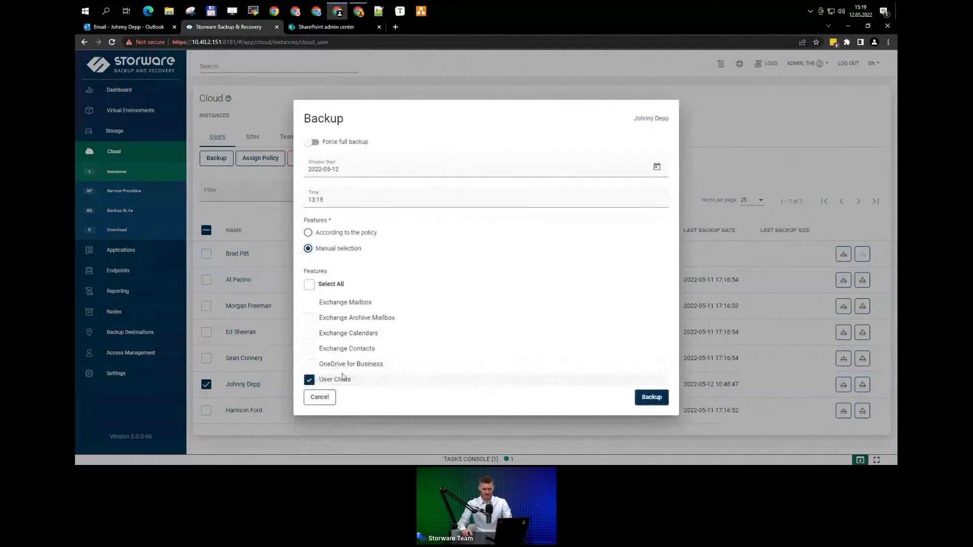
click(652, 400)
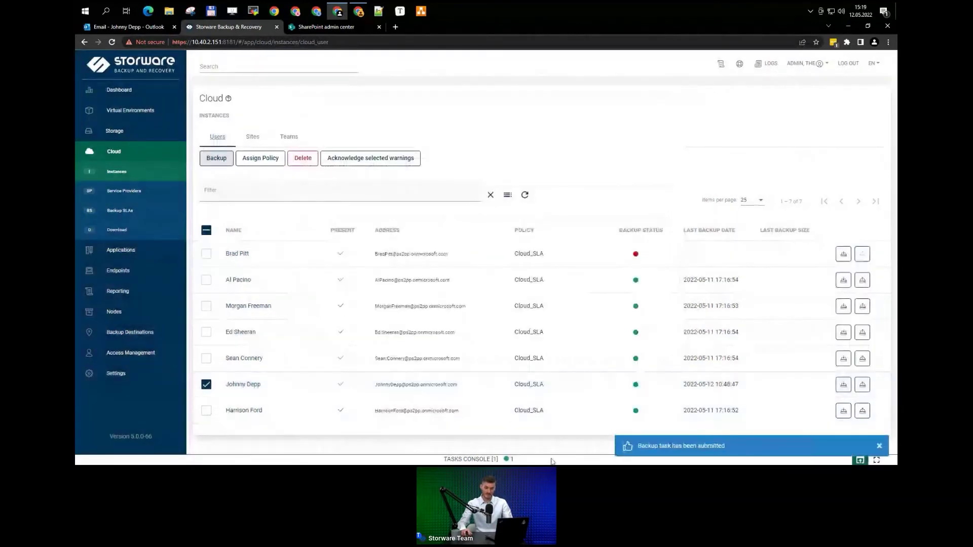
click(552, 461)
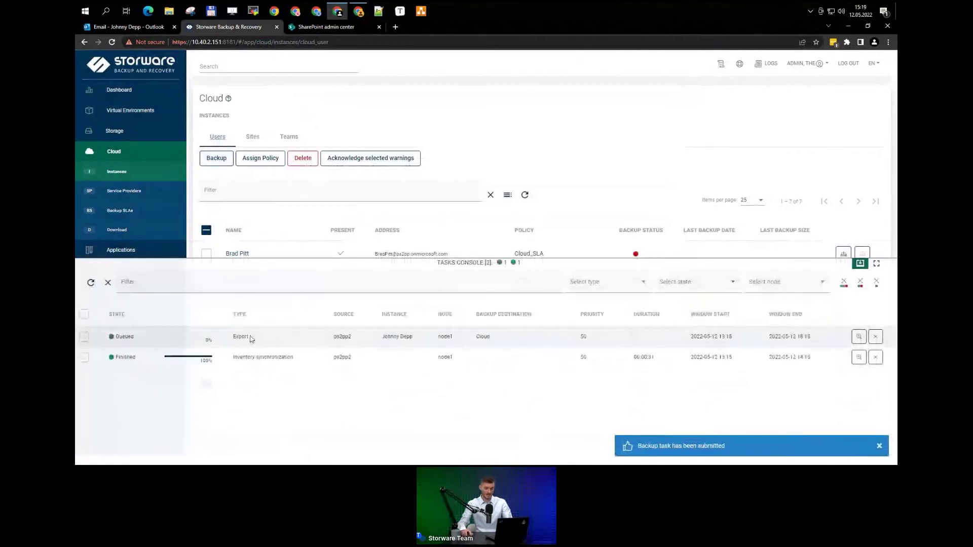
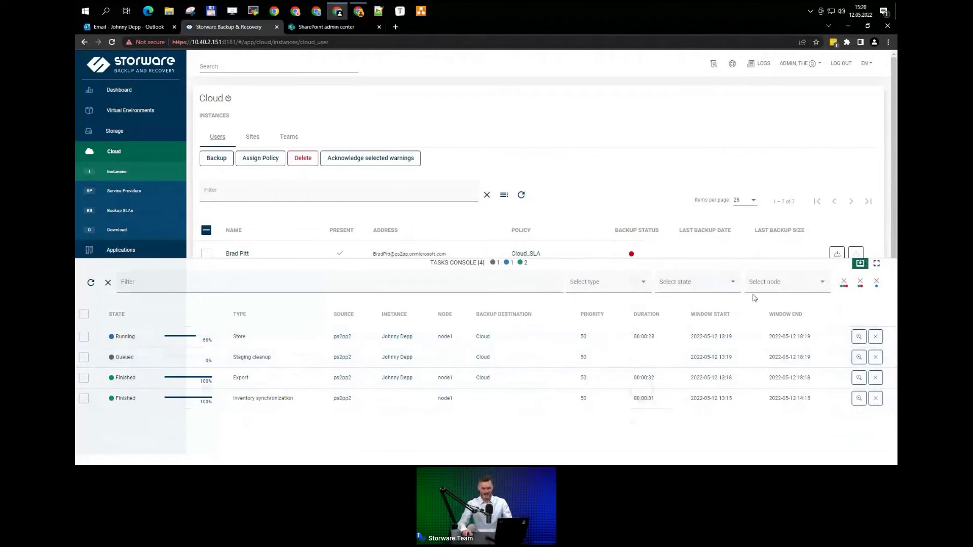
click(861, 264)
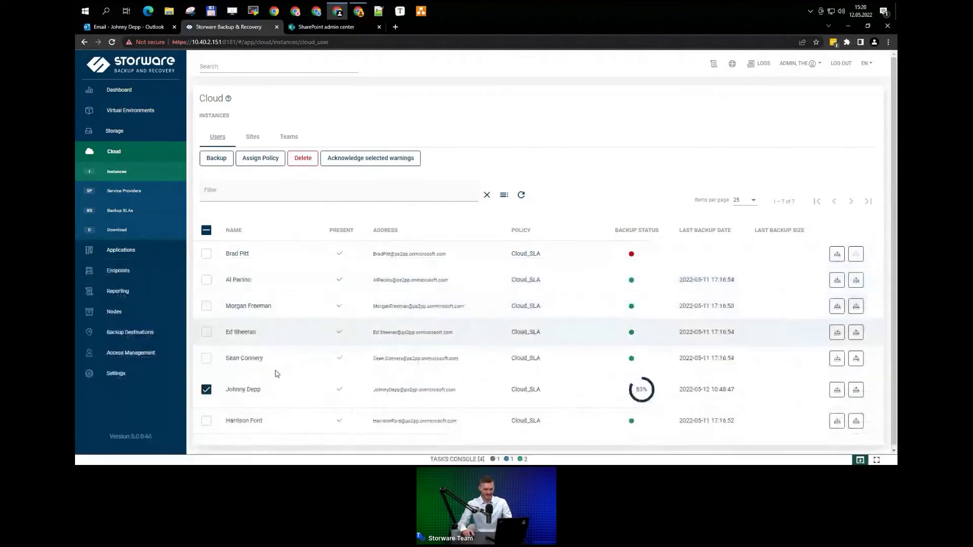
Step: Open the backed-up user's details and examine the daily activity, backup statistics and restore statistics
click(251, 397)
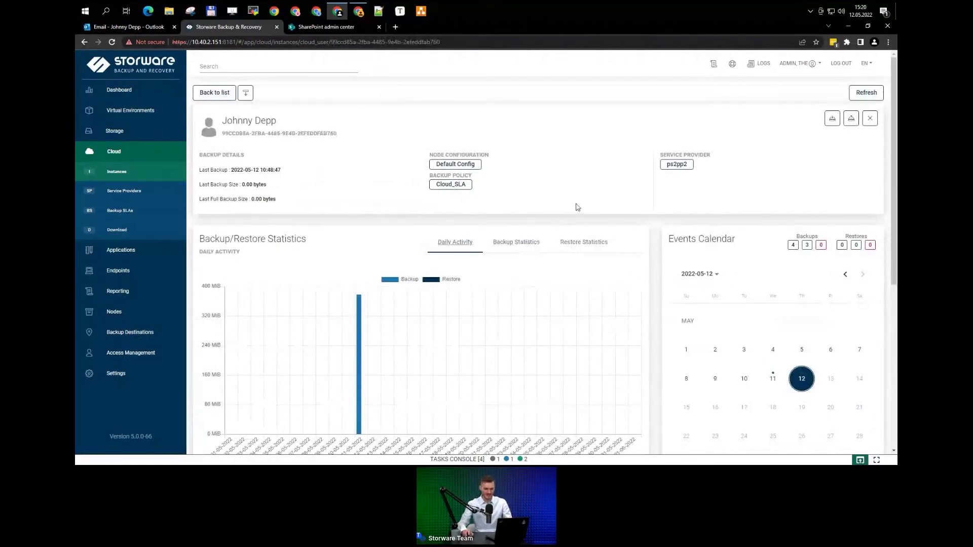
scroll(576, 207, down, 1)
scroll(537, 227, down, 1)
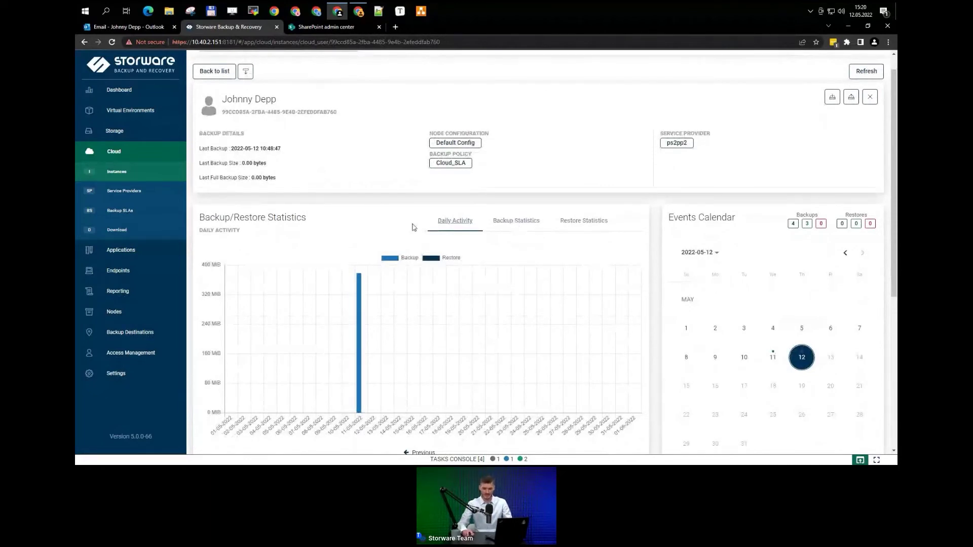
click(516, 221)
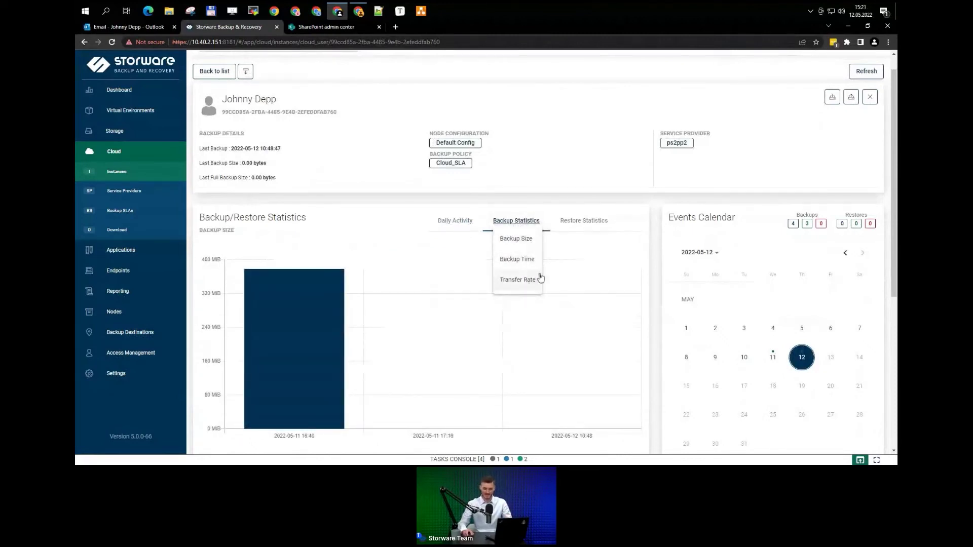
click(587, 221)
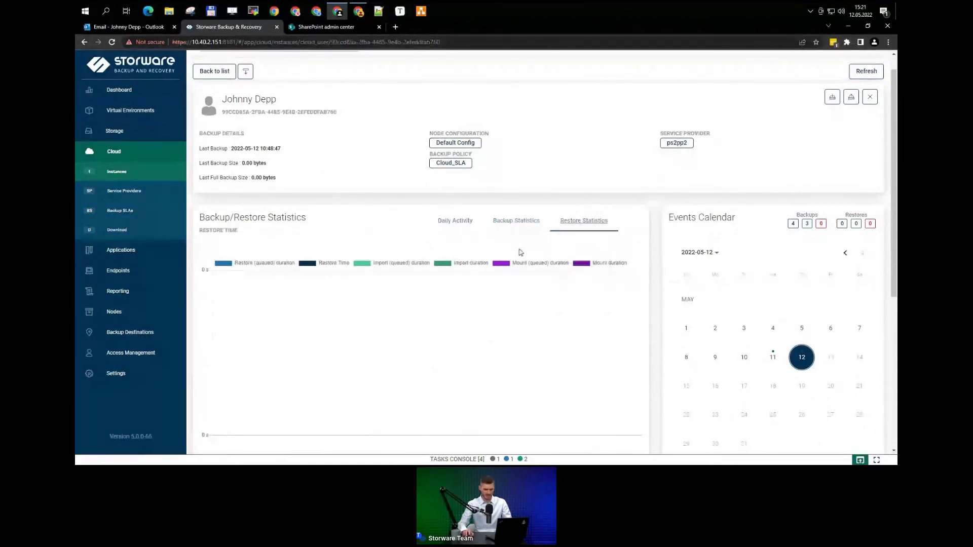
Step: Review the user's backup history and assigned backup schedules
scroll(380, 374, down, 1)
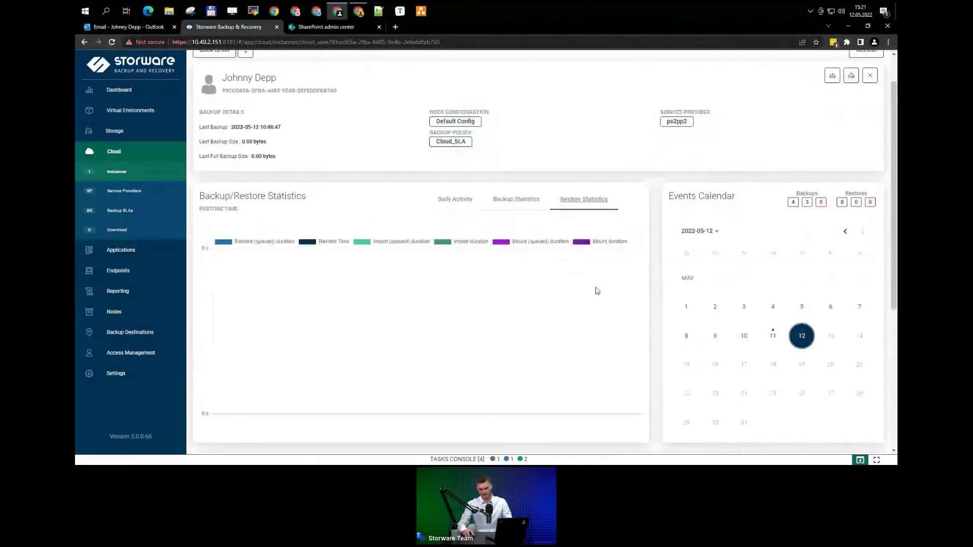
scroll(522, 315, down, 1)
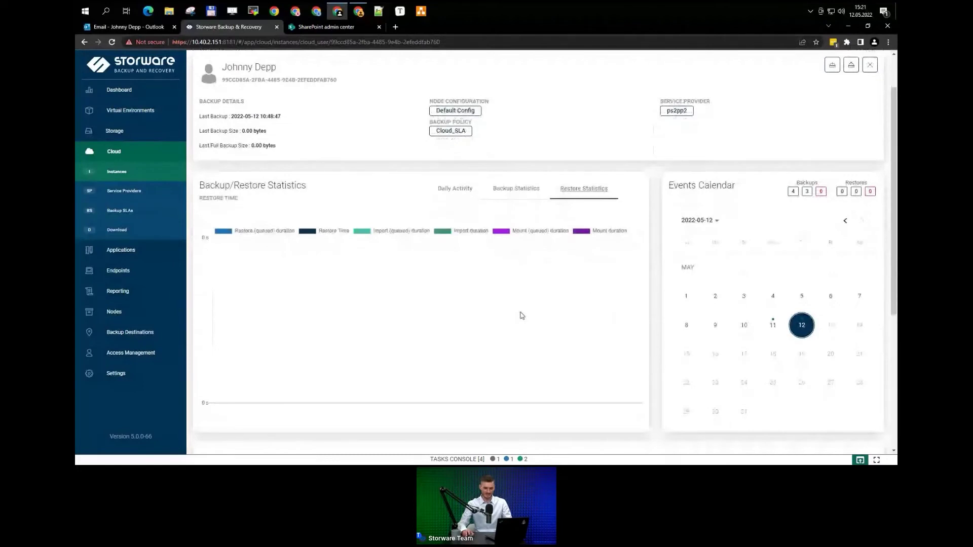
scroll(522, 315, down, 5)
scroll(522, 312, down, 3)
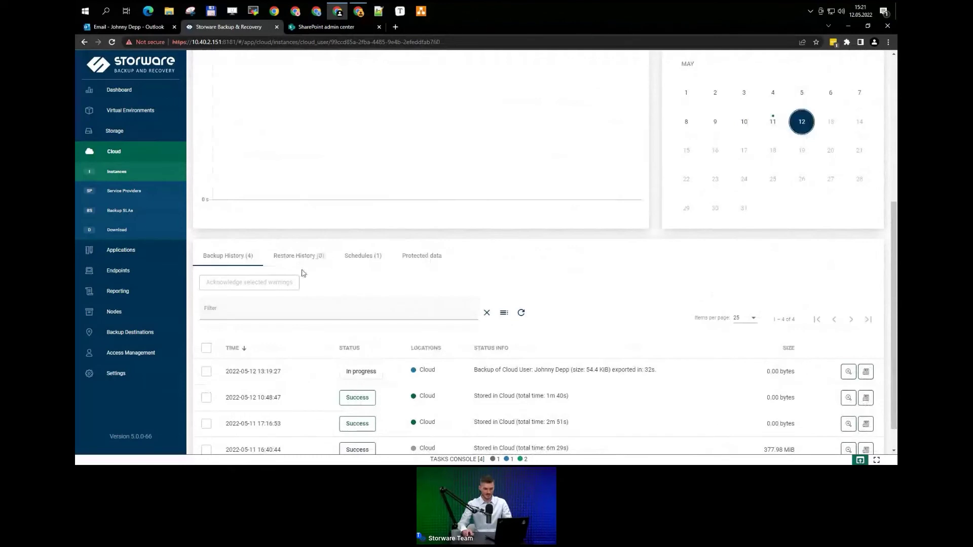
scroll(344, 289, down, 1)
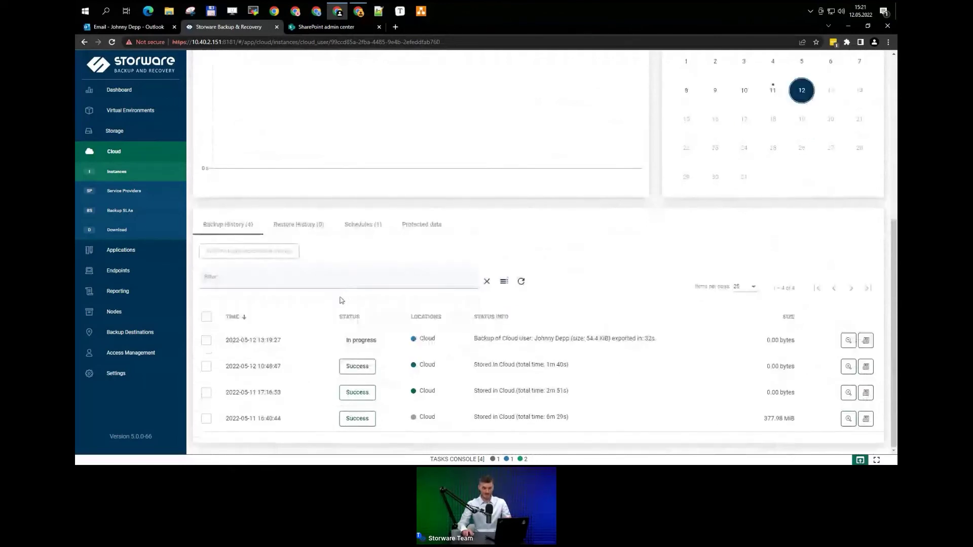
click(361, 225)
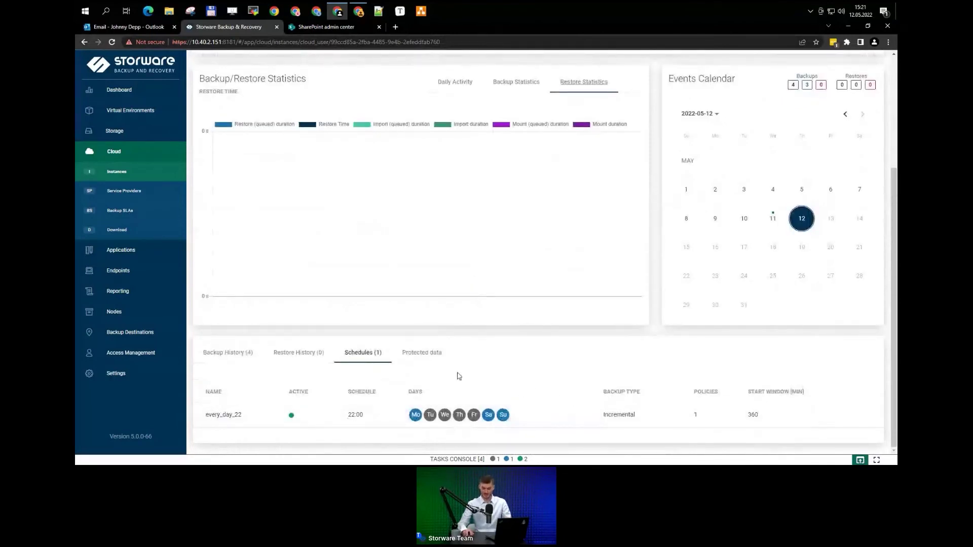
Step: Browse the user's protected mailbox folders, compare them with the live mailbox in Outlook, and look through the backed-up inbox messages
click(426, 359)
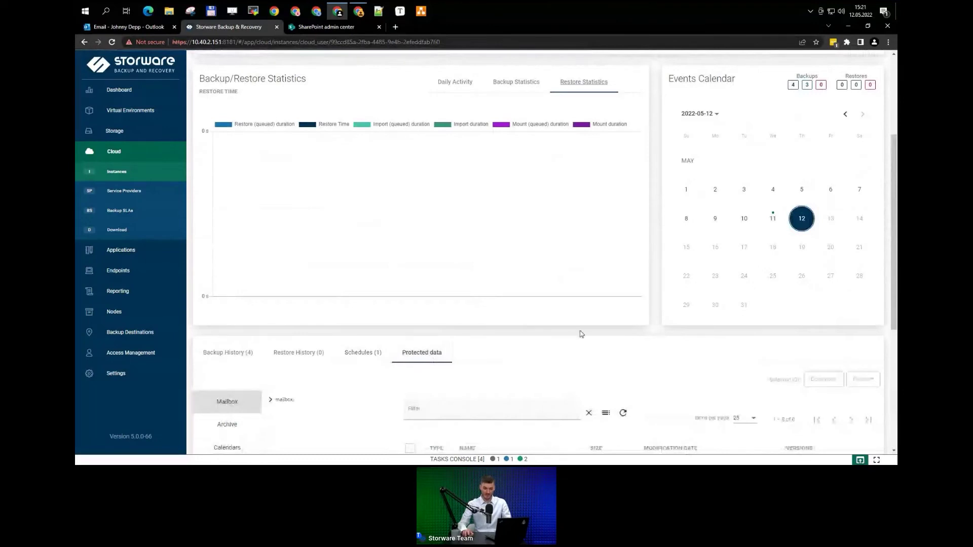
scroll(580, 335, down, 2)
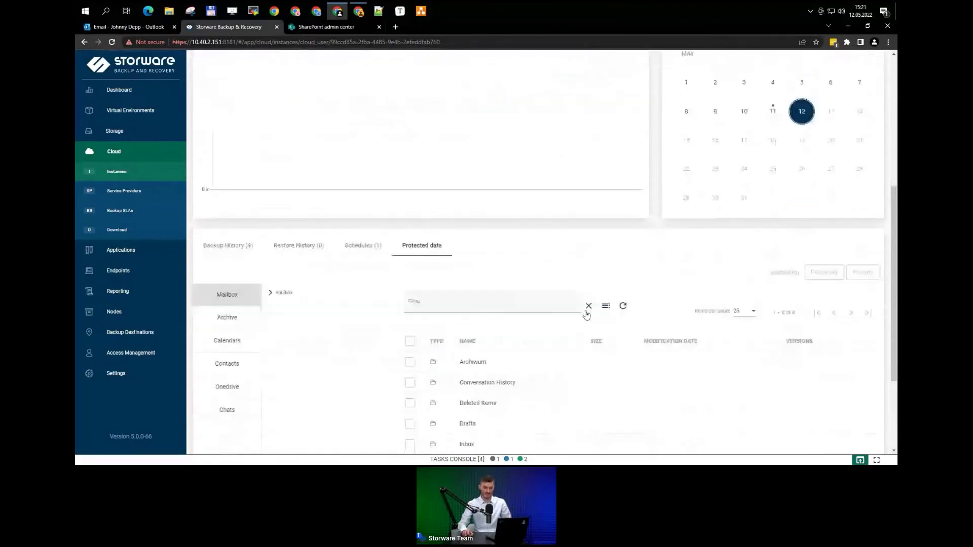
scroll(587, 315, down, 2)
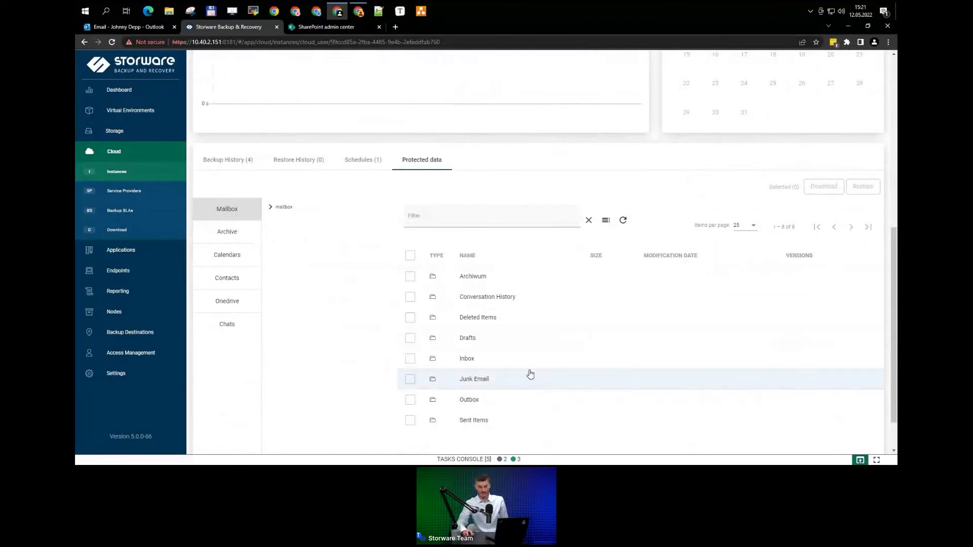
click(271, 209)
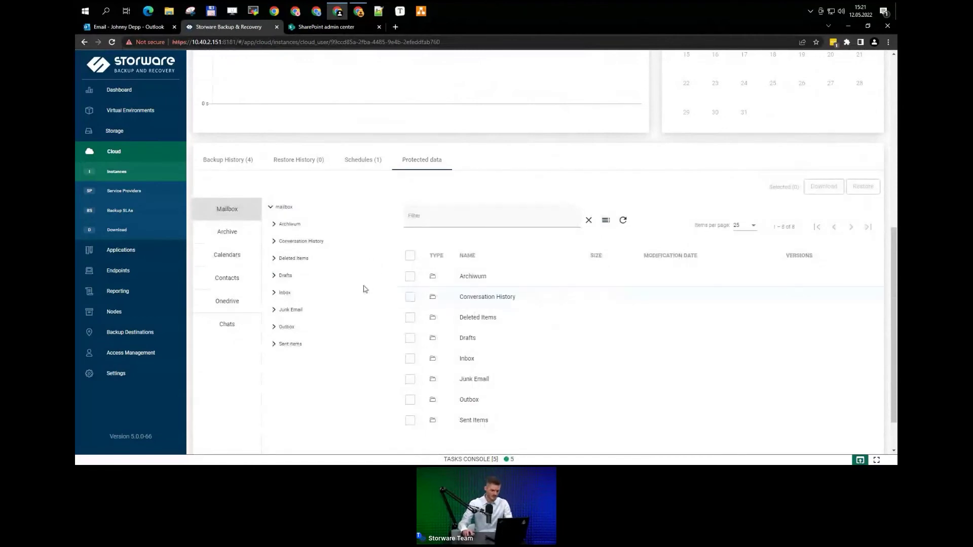
click(143, 25)
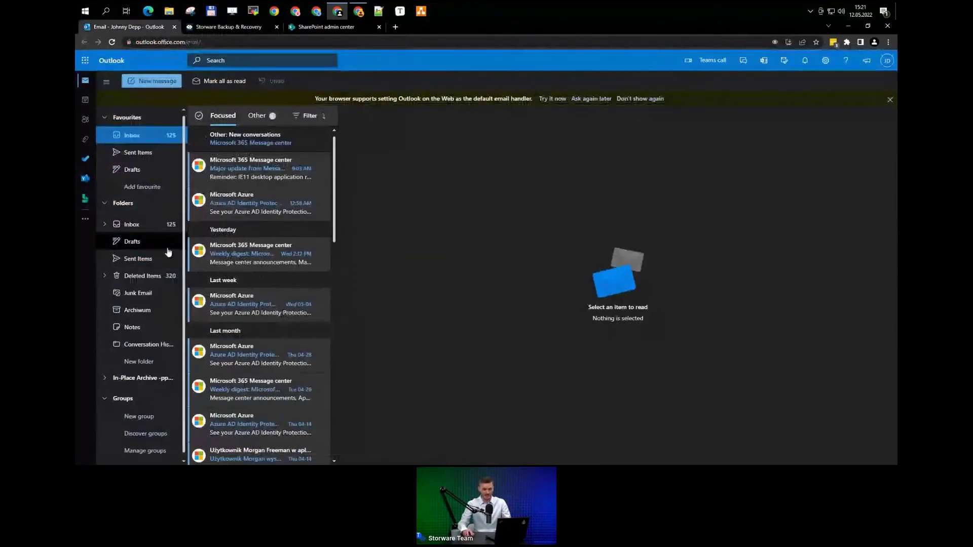
click(241, 28)
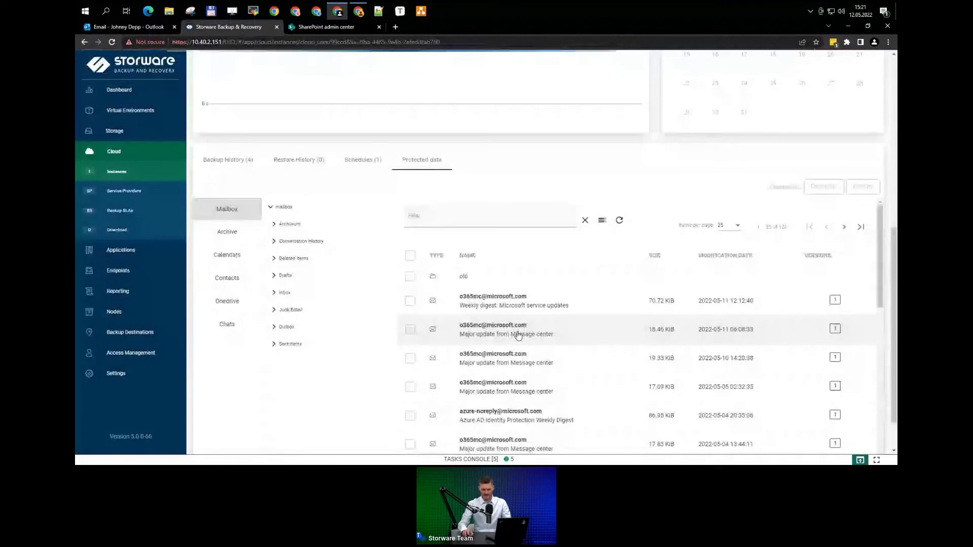
scroll(521, 263, down, 1)
scroll(522, 255, up, 1)
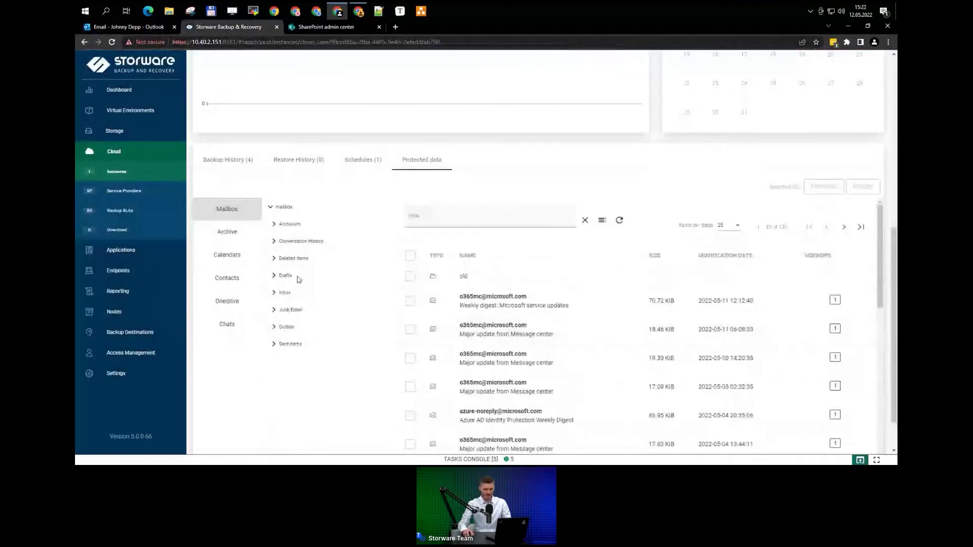
Step: Browse the user's protected chats and read through the backed-up messages of the second listed conversation
click(237, 327)
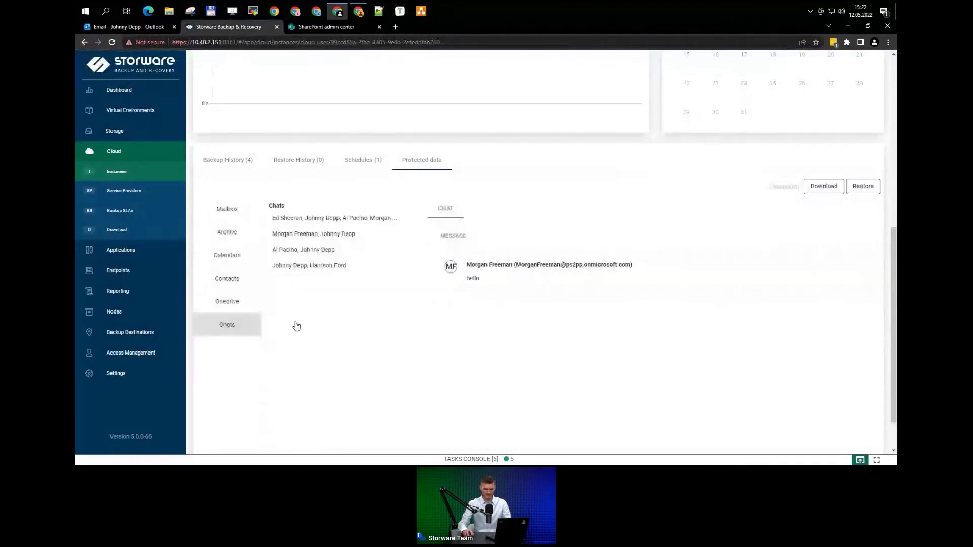
click(310, 235)
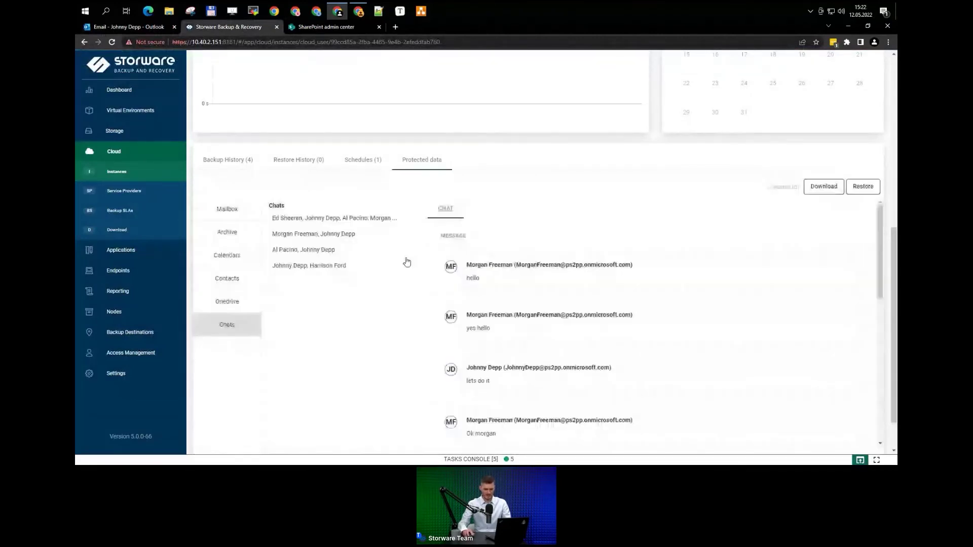
scroll(580, 292, down, 1)
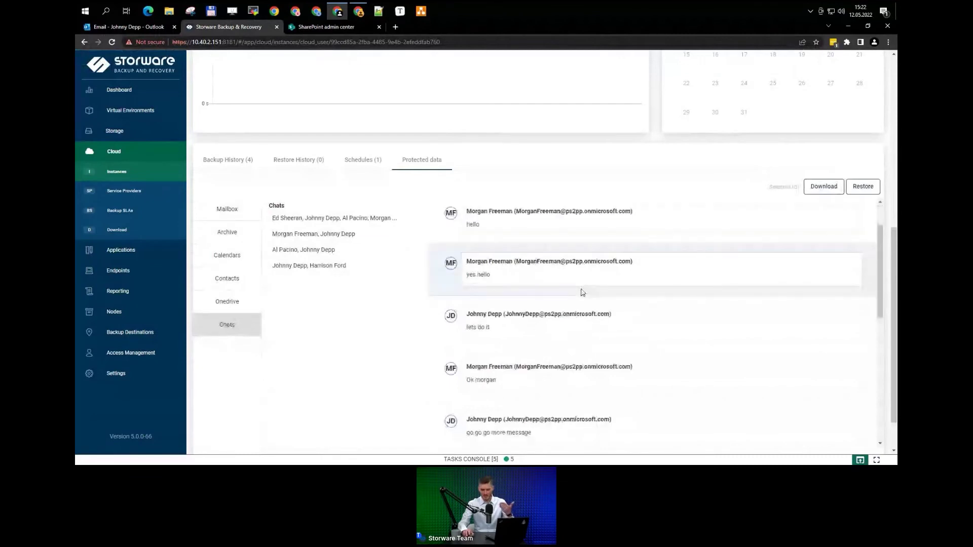
scroll(586, 301, down, 1)
scroll(586, 303, up, 2)
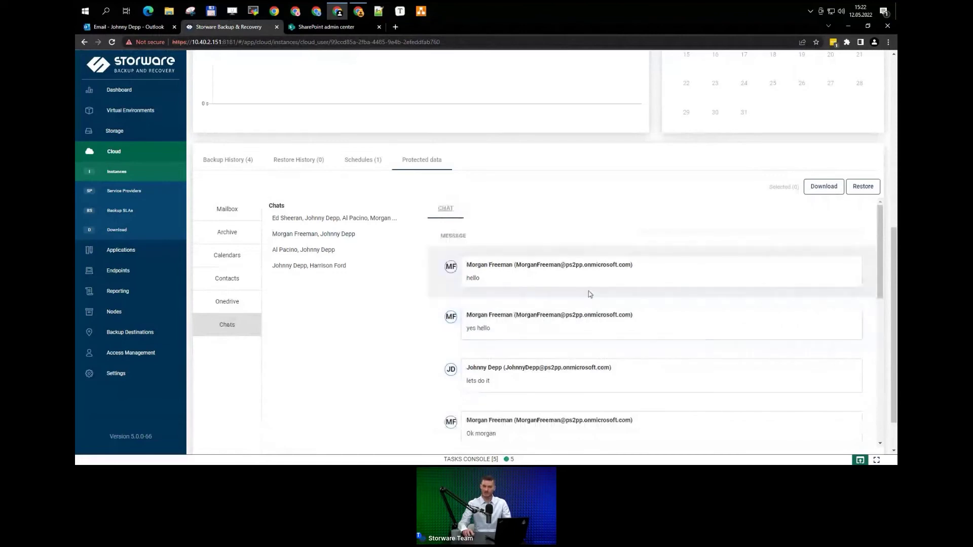
Step: Submit a download task for the open chat conversation and check its progress in the tasks console
click(826, 187)
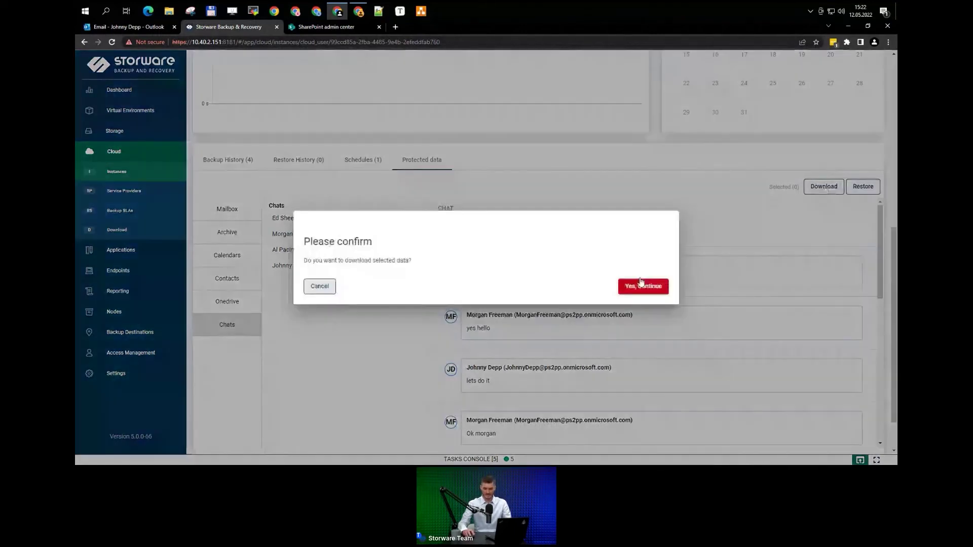
click(642, 284)
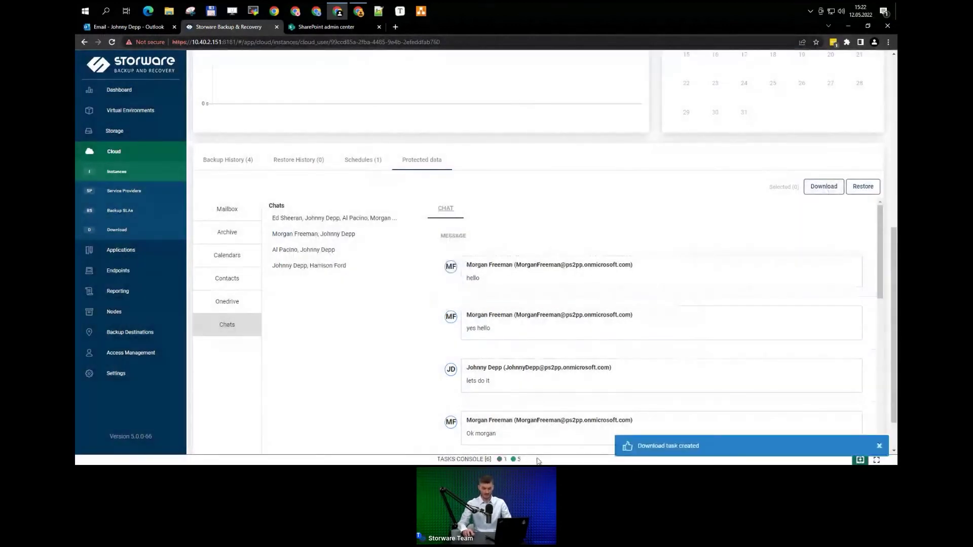
click(538, 461)
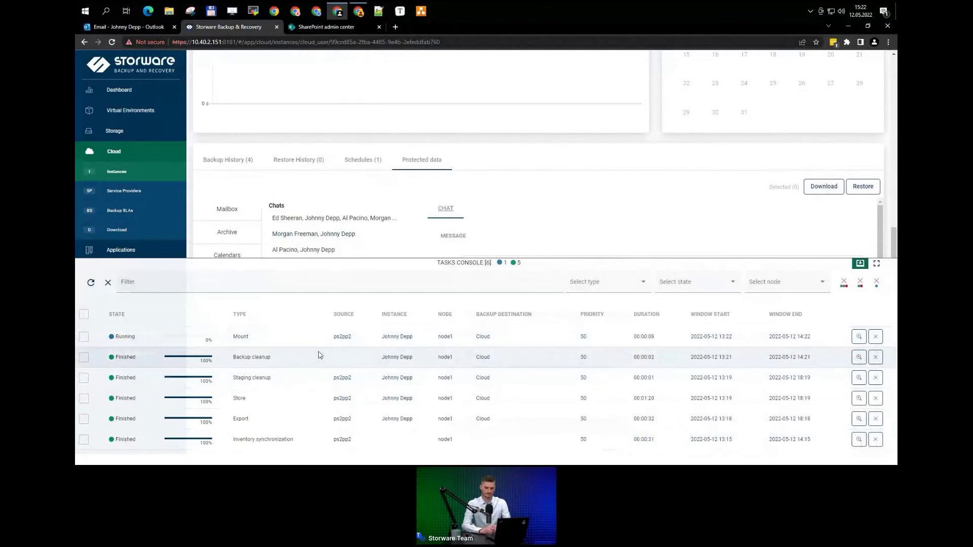
click(861, 264)
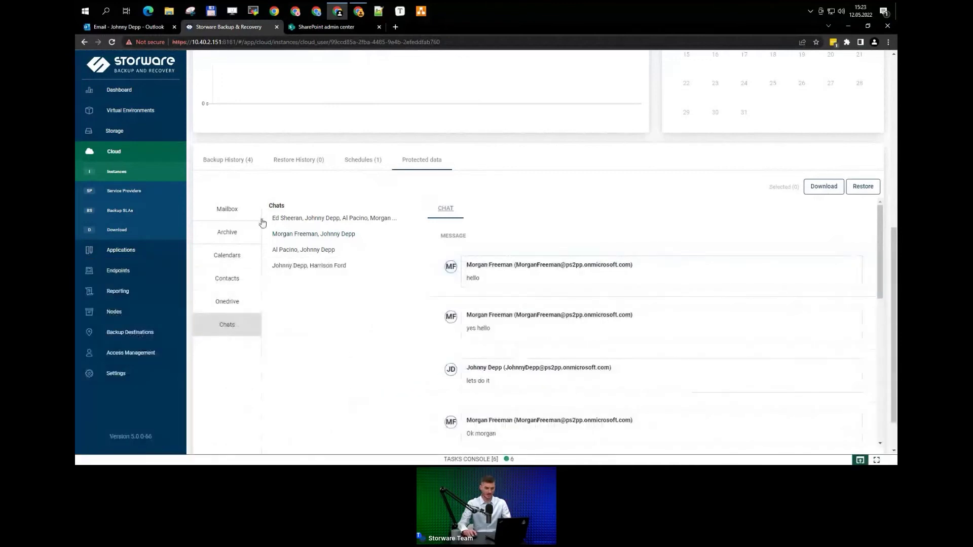
Step: Download the prepared USER CHATS archive from the cloud download list and dismiss the browser's download notice
click(132, 229)
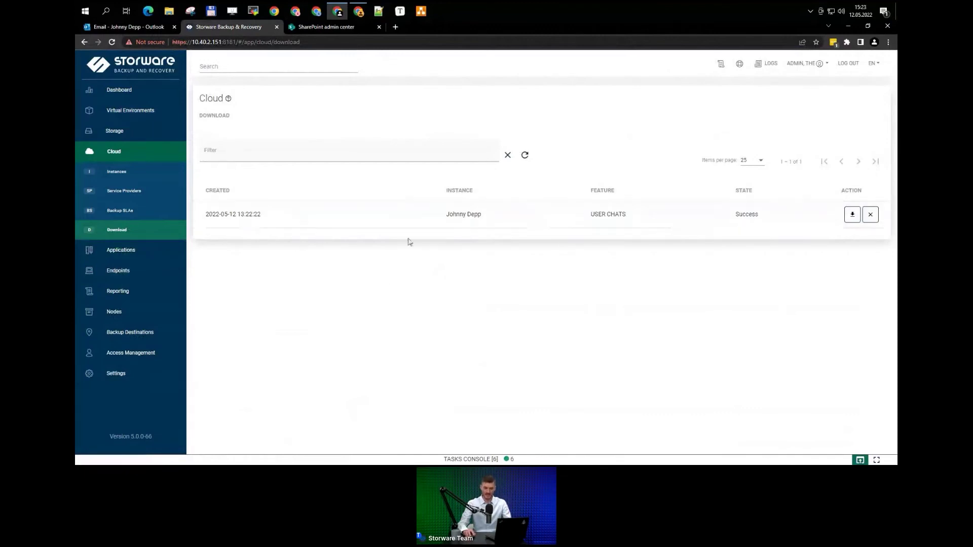
click(847, 220)
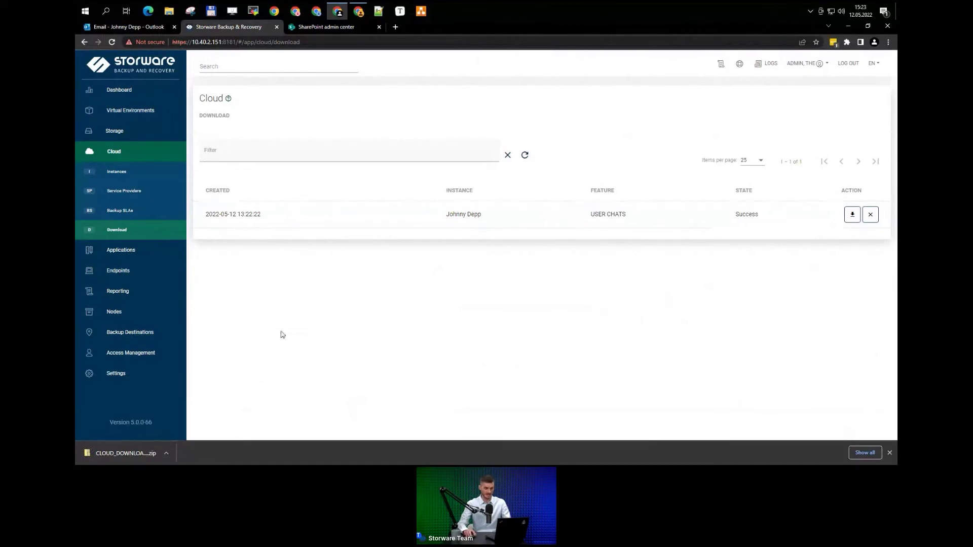
click(889, 453)
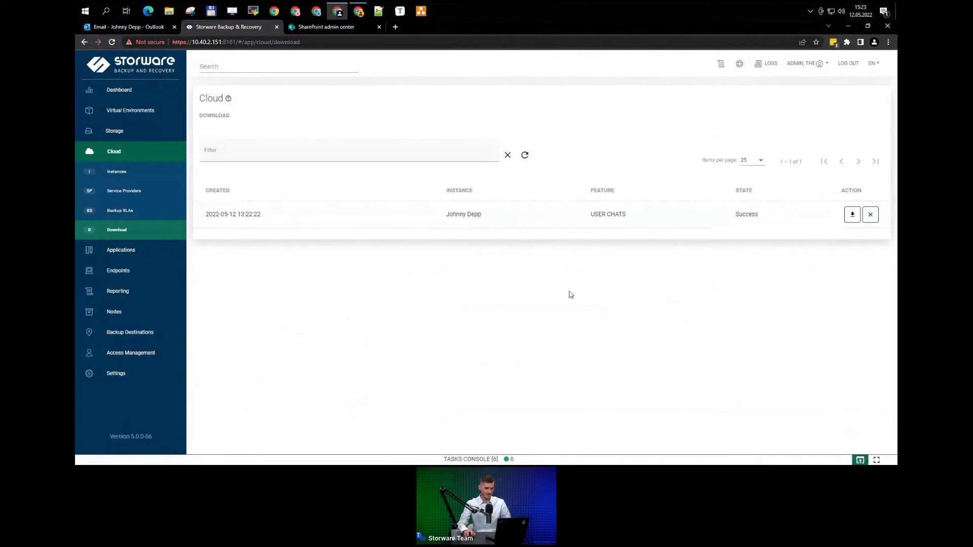
Step: Go back to the cloud user instances and display the protected data of the third listed user
click(149, 174)
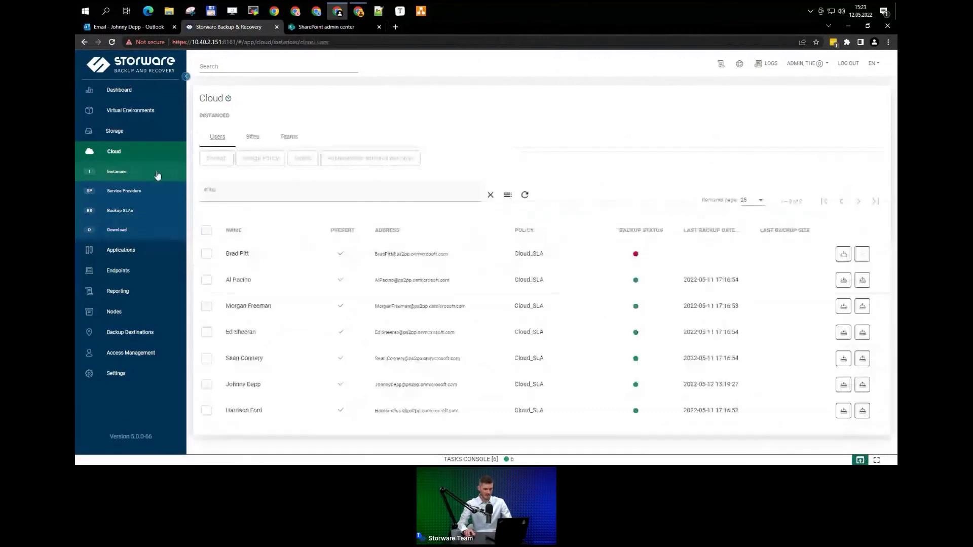
click(255, 309)
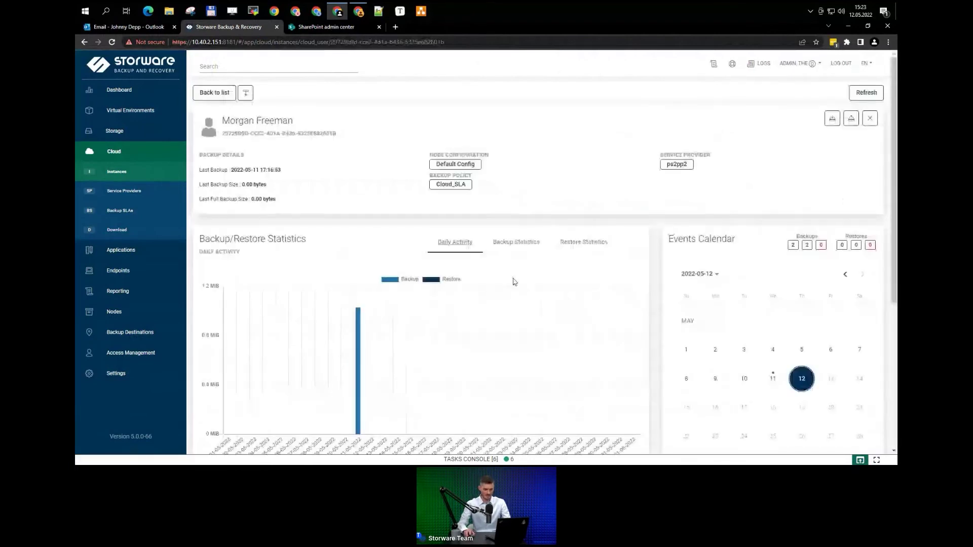
scroll(514, 282, down, 2)
scroll(524, 265, down, 3)
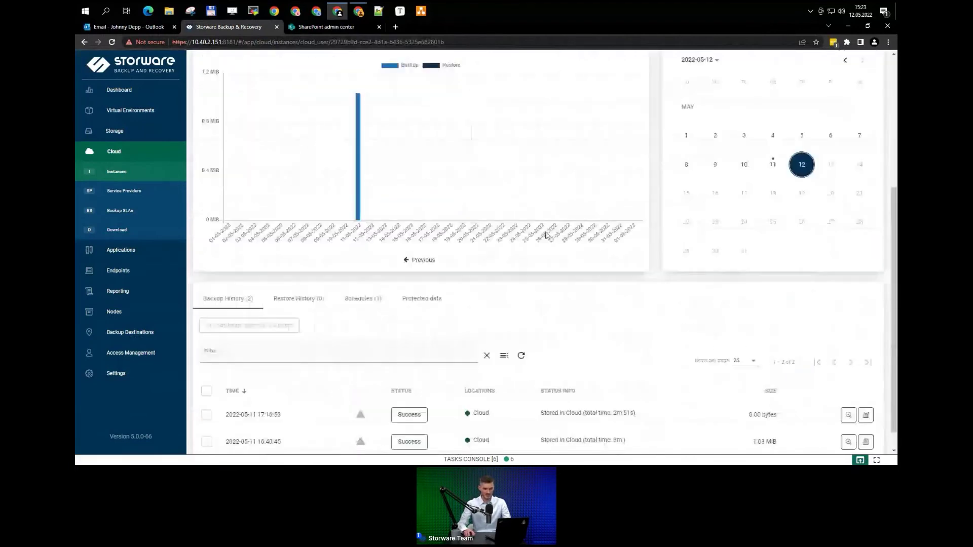
scroll(419, 278, down, 1)
click(418, 277)
scroll(418, 278, down, 2)
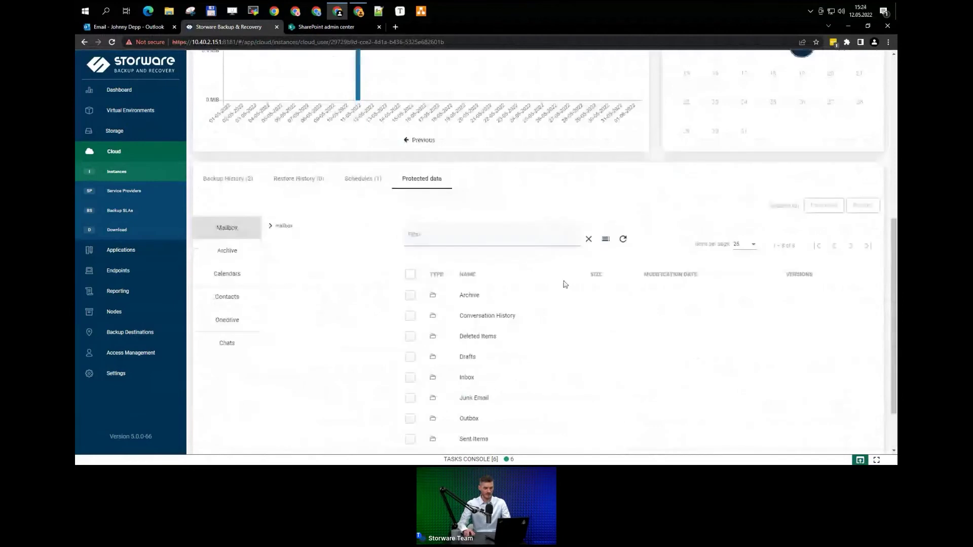
Step: Open the legolas folder in the user's protected OneDrive data
click(236, 322)
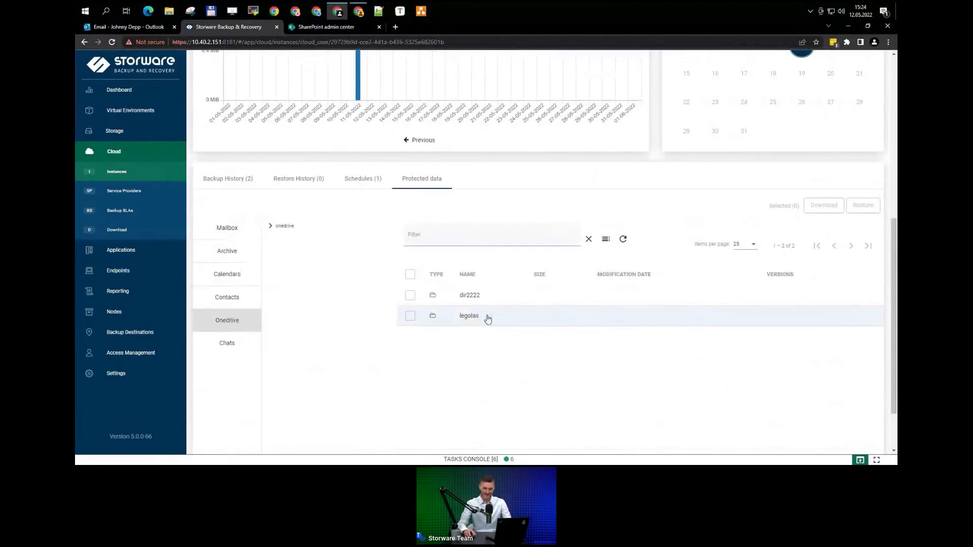
click(466, 317)
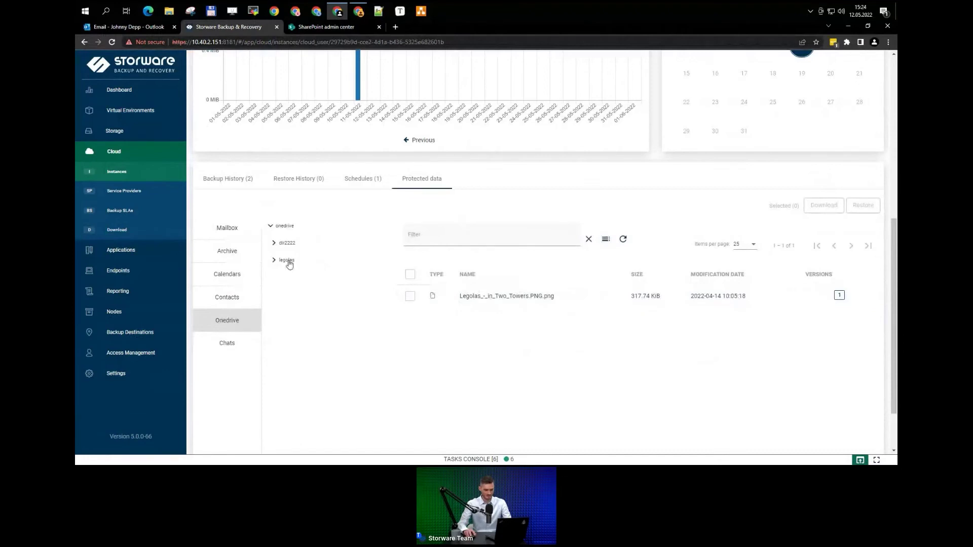
click(286, 225)
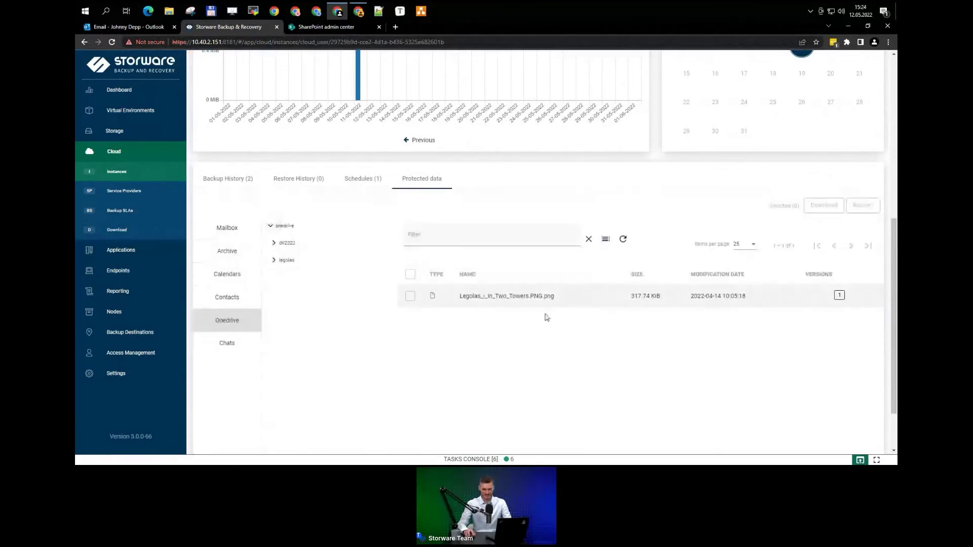
Step: Restore Legolas_-_in_Two_Towers.PNG.png to another path named foto_lego, keeping the original account
click(411, 296)
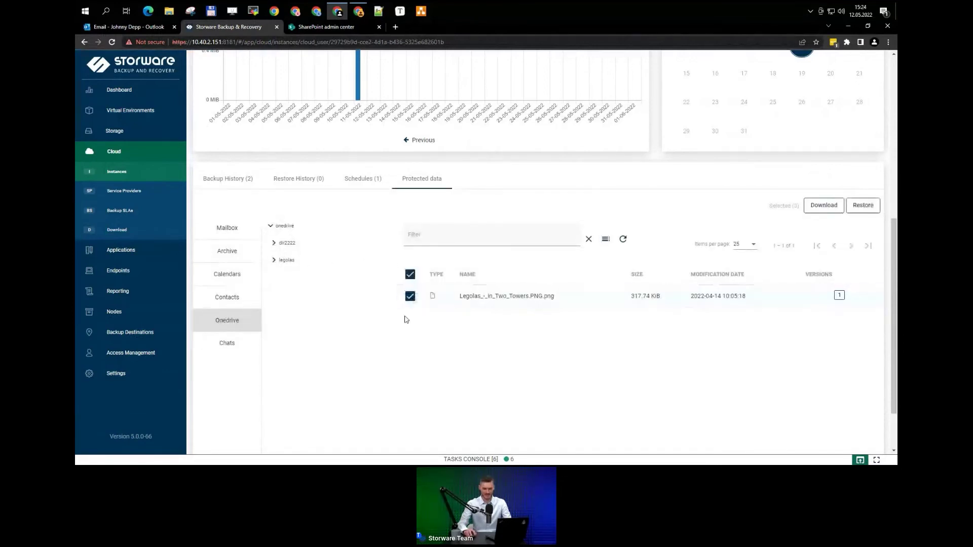
click(863, 205)
click(379, 234)
click(396, 231)
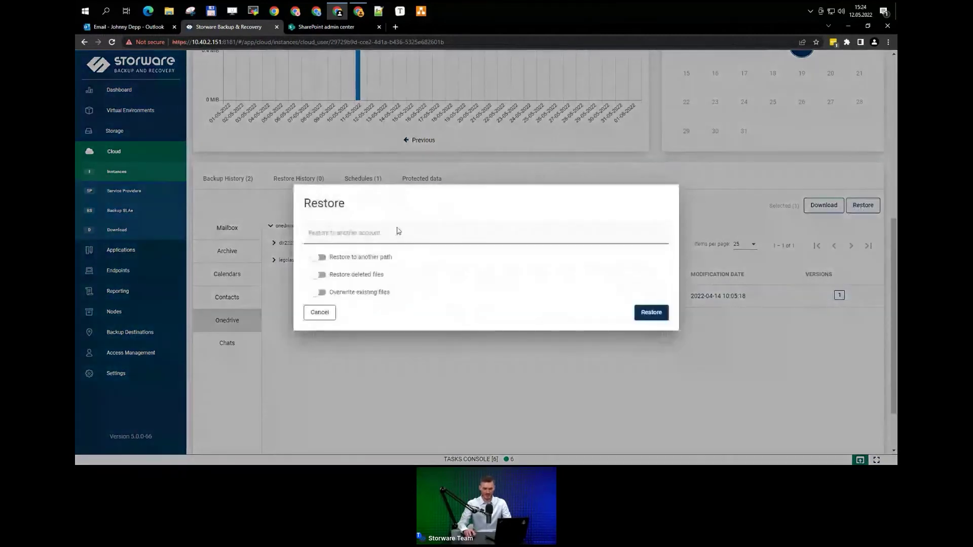
click(396, 231)
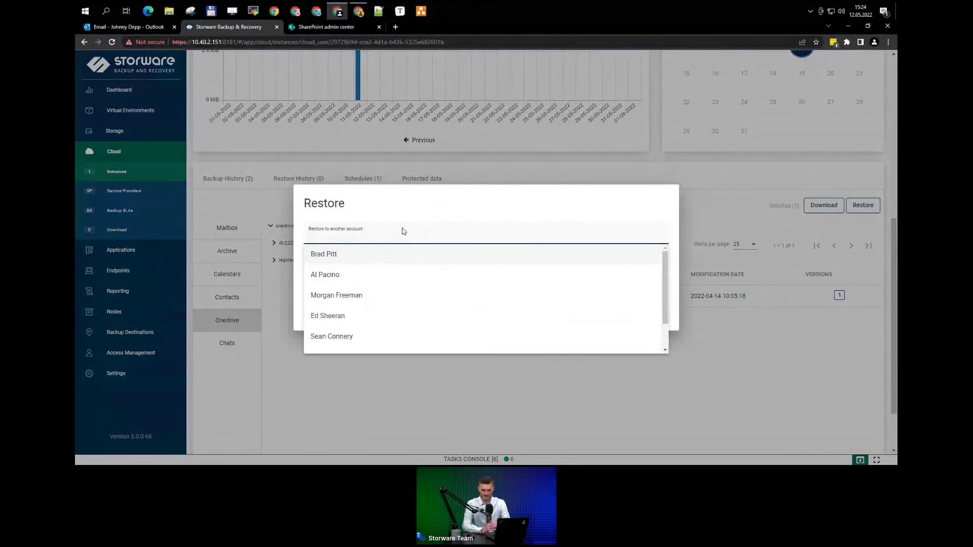
click(513, 204)
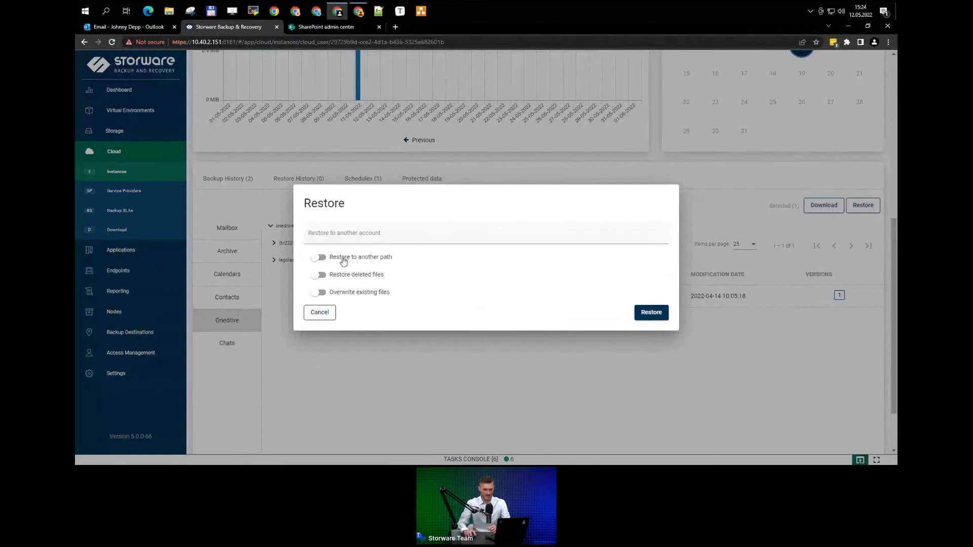
click(362, 262)
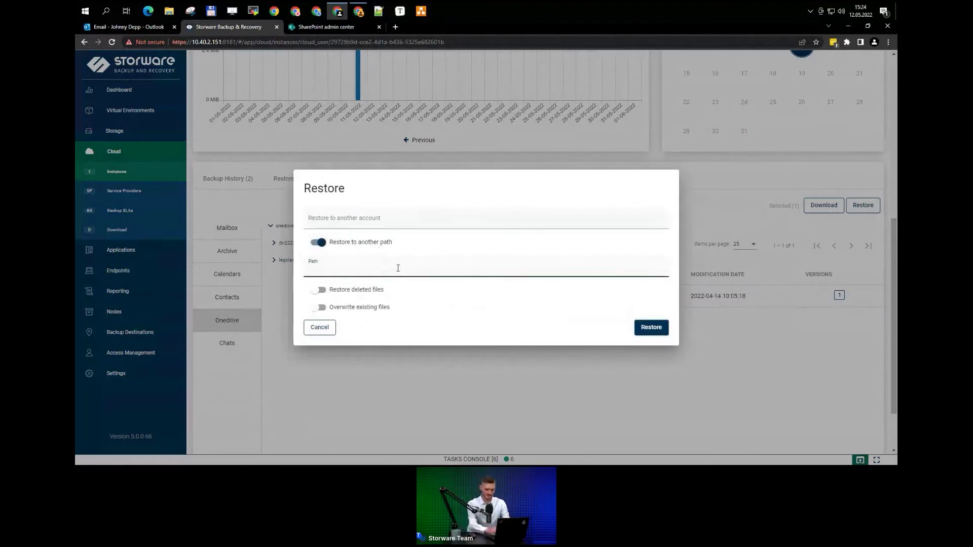
text(foto)
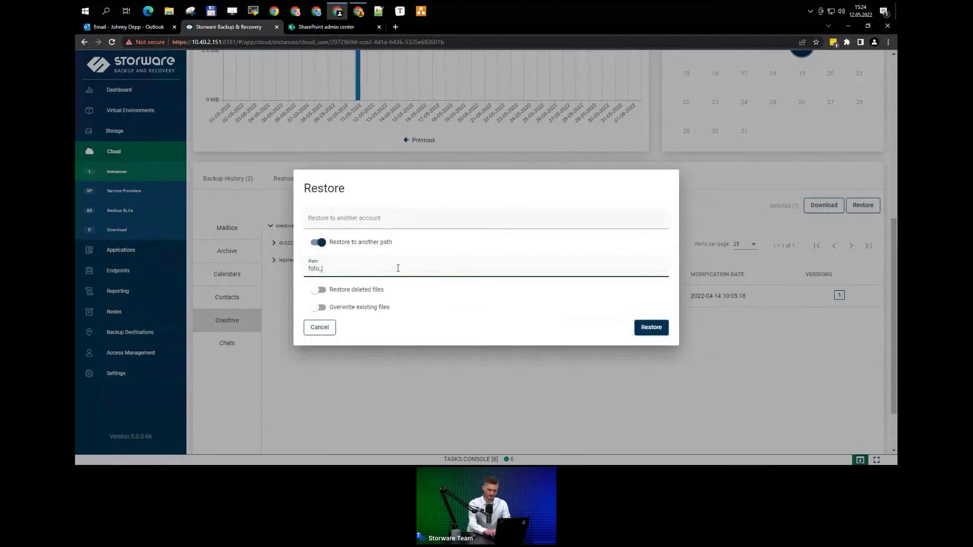
text(_lego)
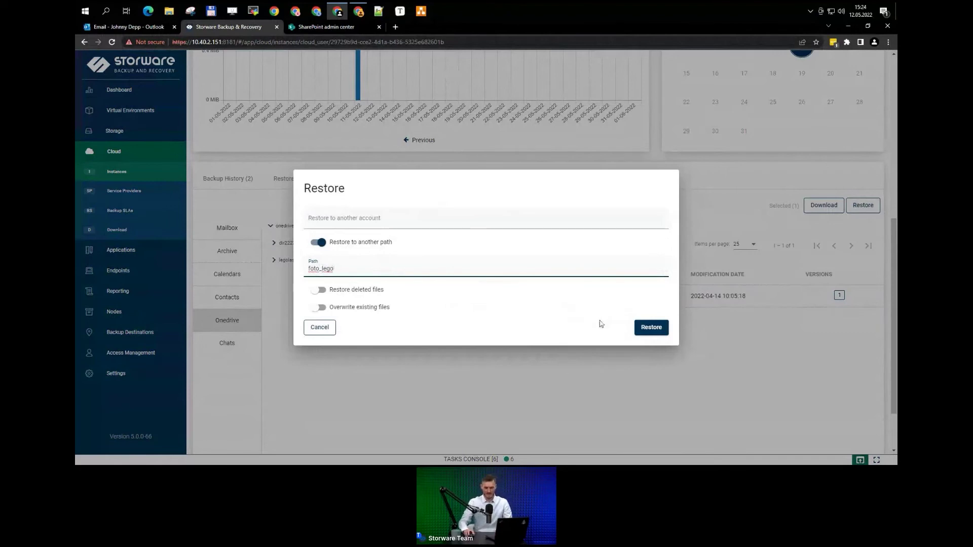
click(651, 328)
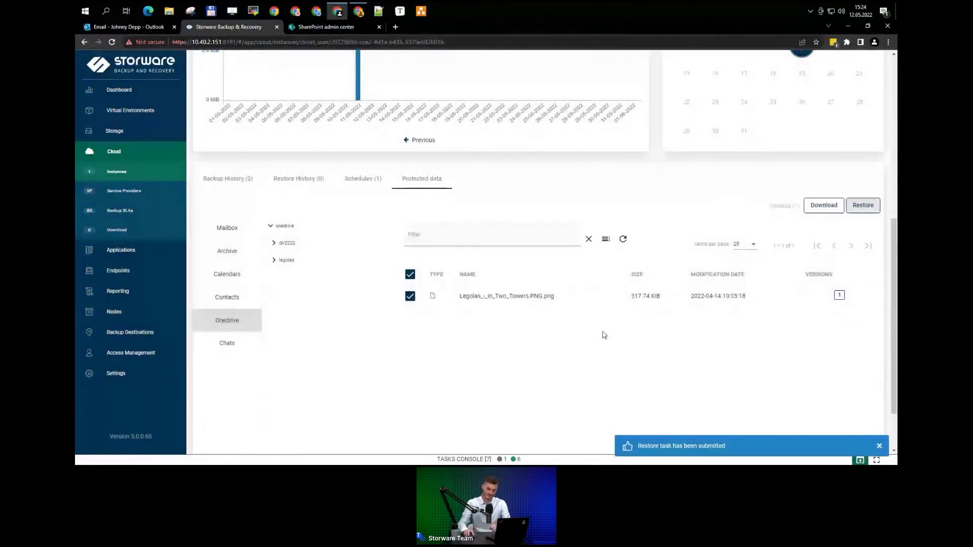
Step: Monitor the restore in the tasks console and check the user's live OneDrive files for the restored folder
click(549, 455)
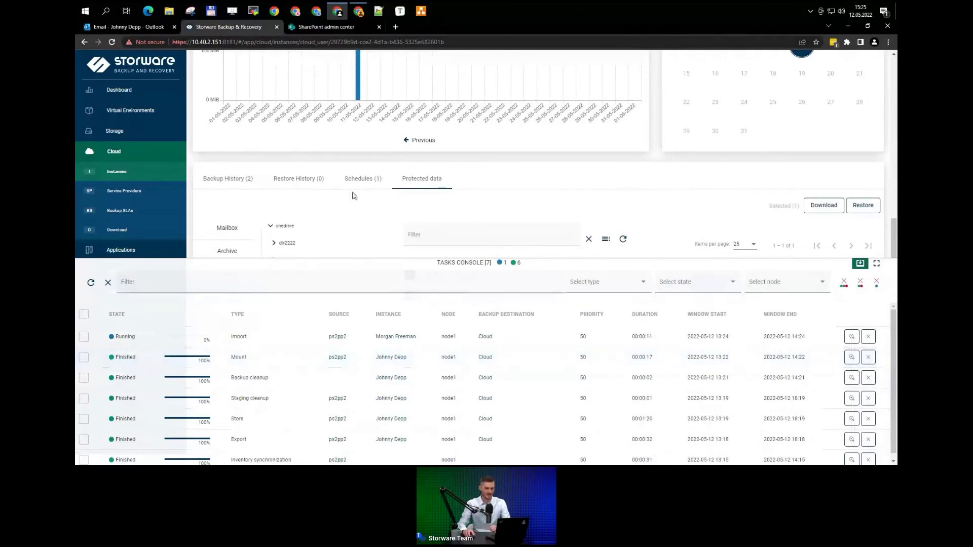
click(363, 14)
click(319, 27)
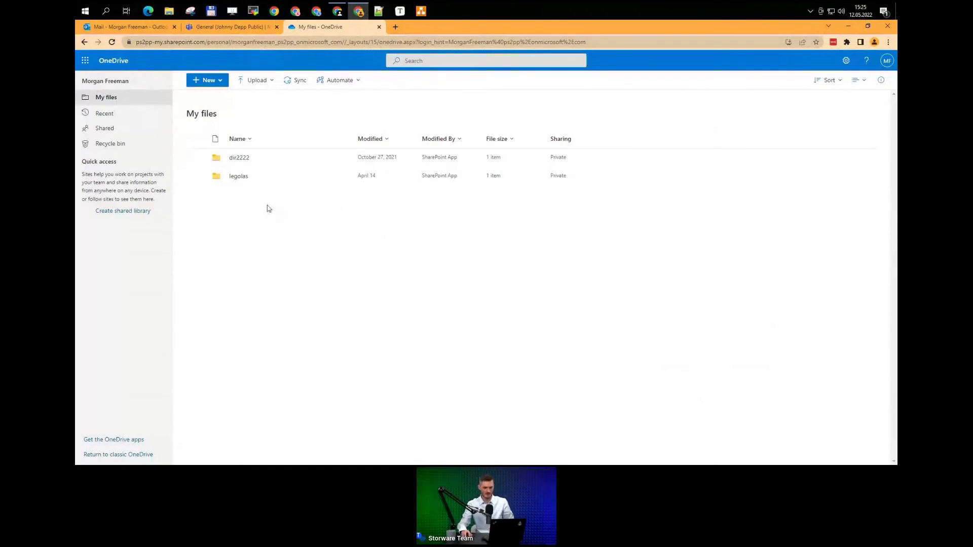
click(341, 14)
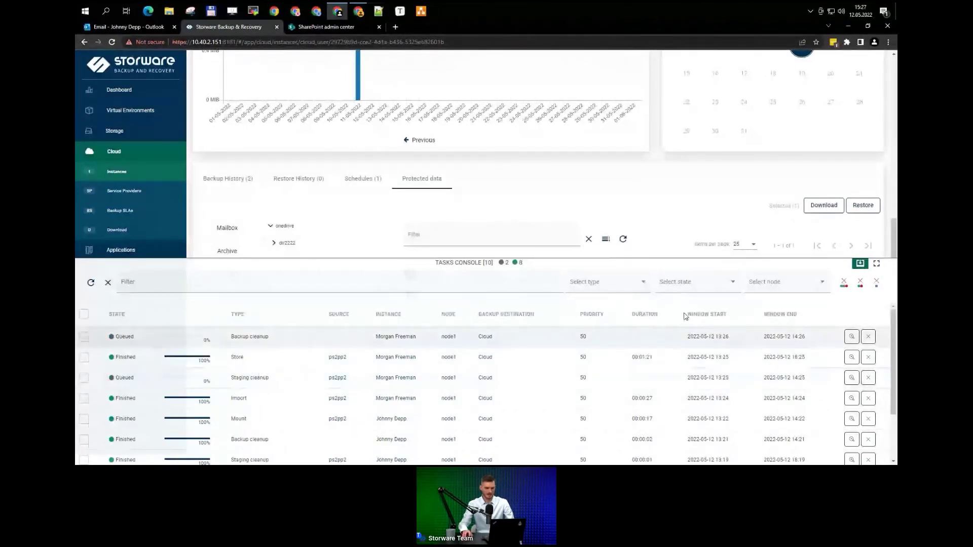
Step: Switch to OneDrive, view the restored picture in the foto_lego folder, and close the OneDrive page
key(alt+Tab)
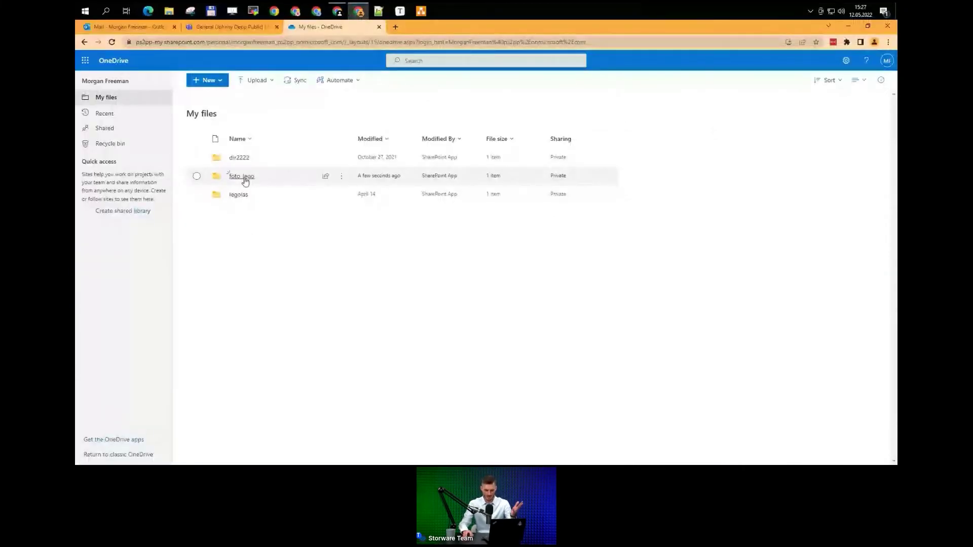
click(250, 179)
click(267, 158)
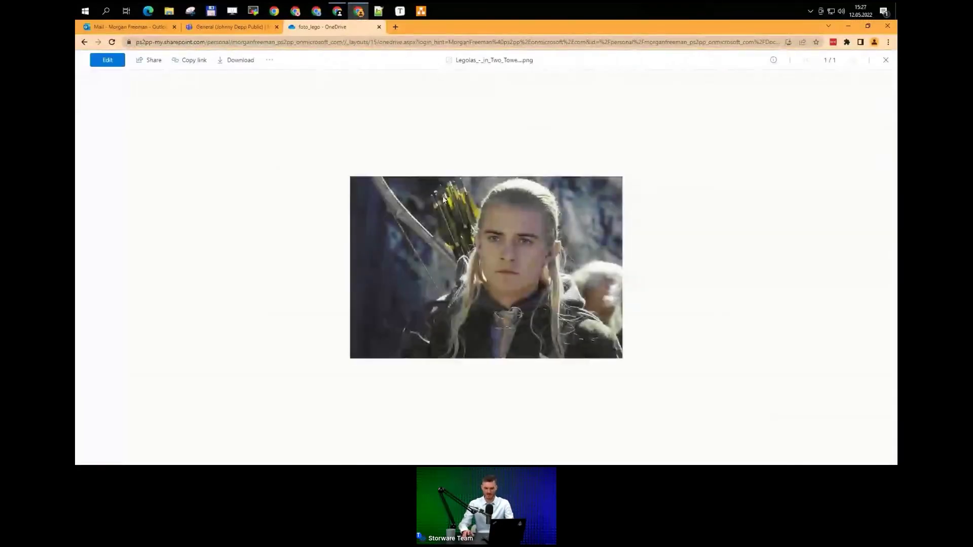
middle_click(339, 31)
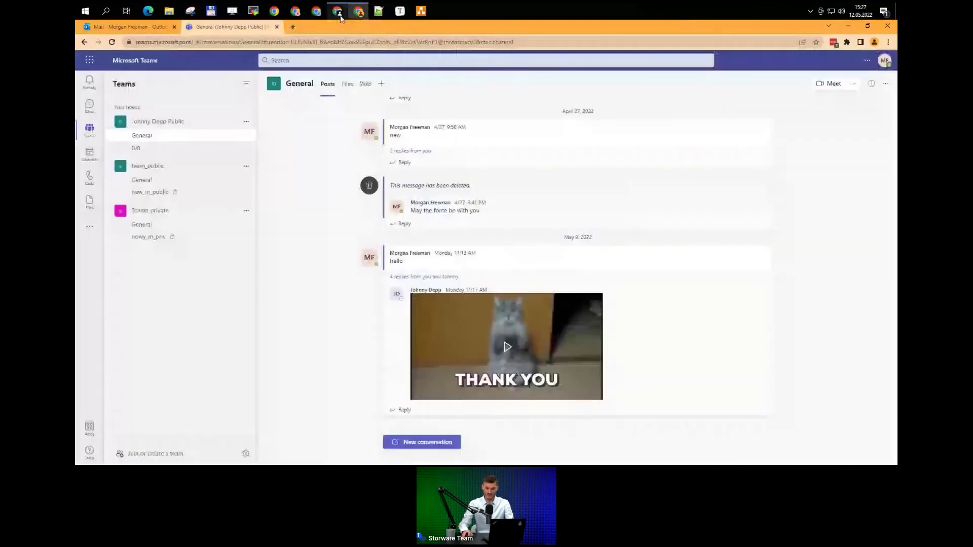
Step: Switch back to Storware and list the cloud Teams instances
click(338, 11)
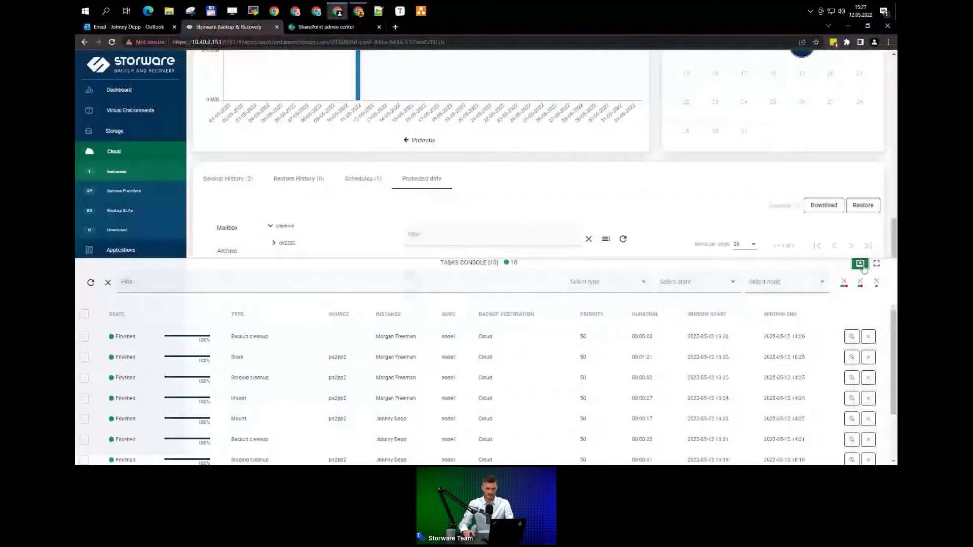
click(135, 173)
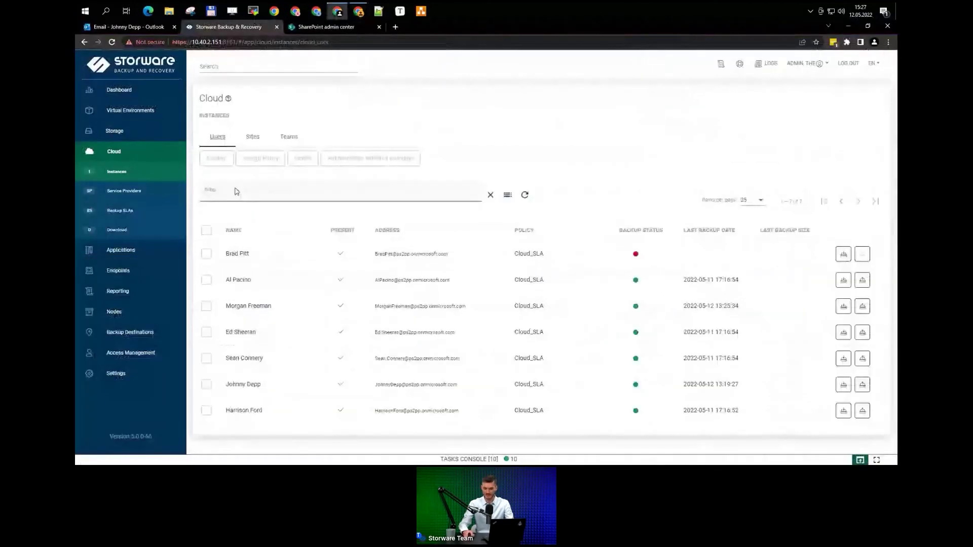
click(302, 138)
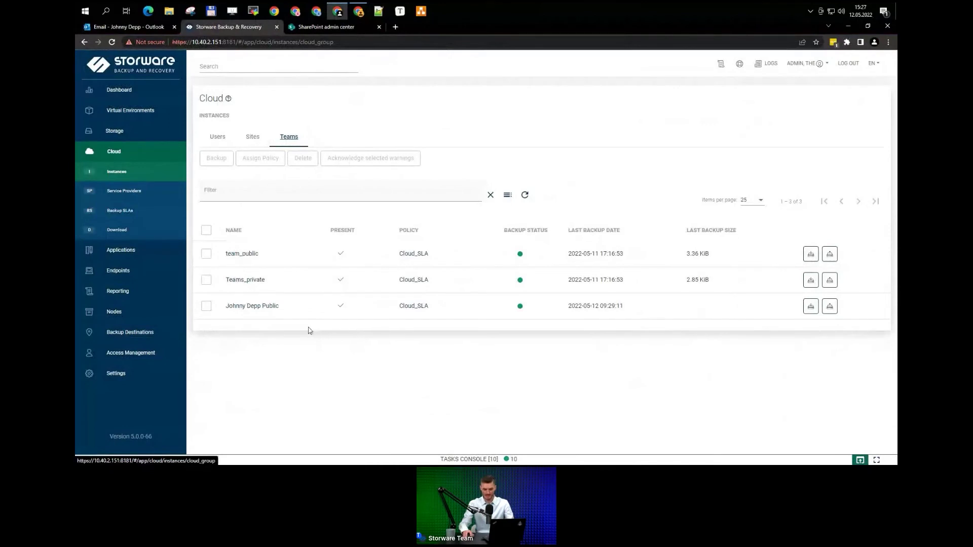
Step: Open the details of the Johnny Depp Public team instance and find its backup history section
click(260, 311)
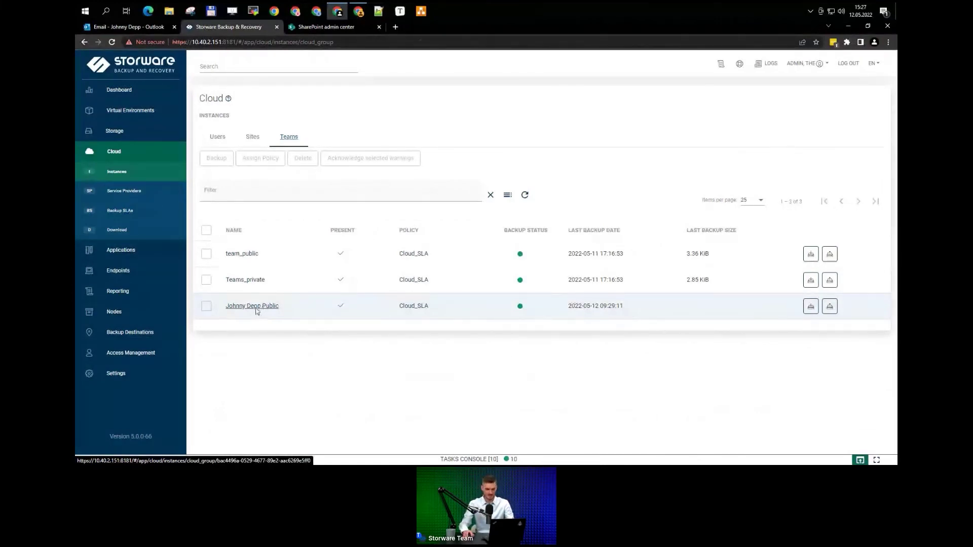
click(255, 310)
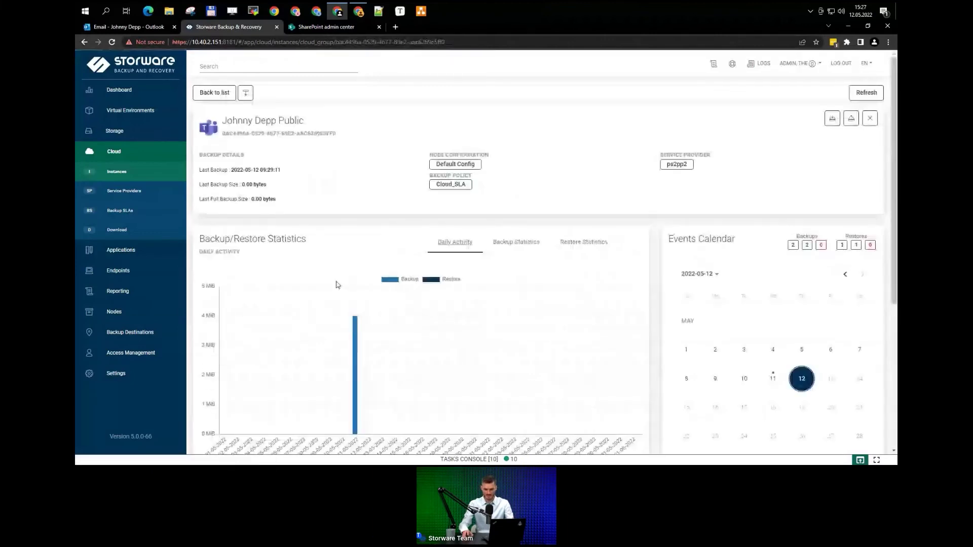
scroll(336, 285, down, 1)
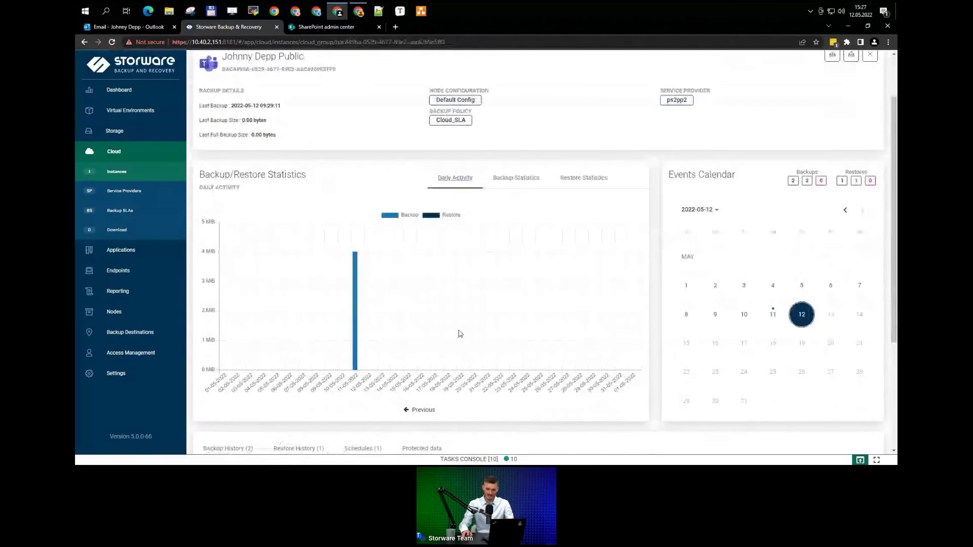
scroll(460, 334, down, 1)
scroll(456, 333, down, 1)
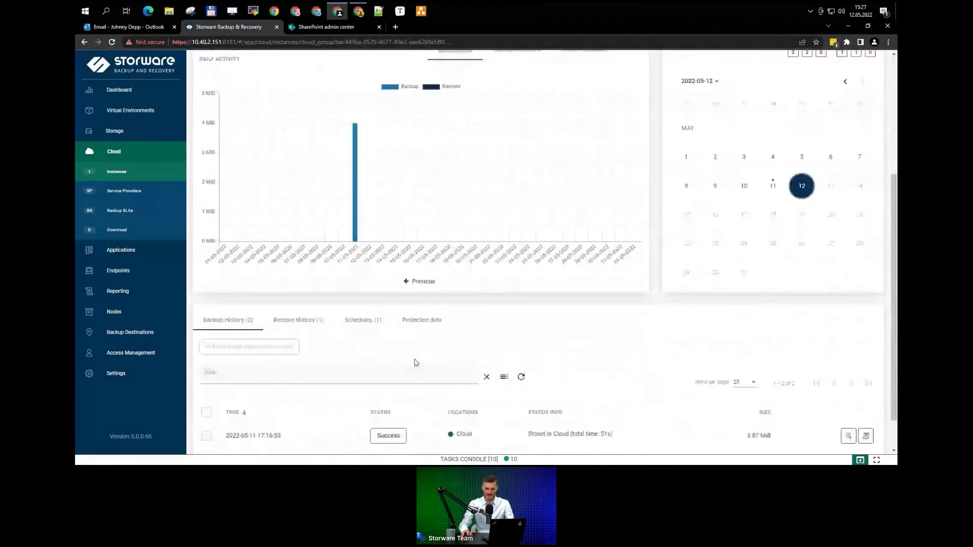
Step: Show the team's protected data with its channel chat and restore the backed-up conversation
click(422, 320)
scroll(520, 292, down, 1)
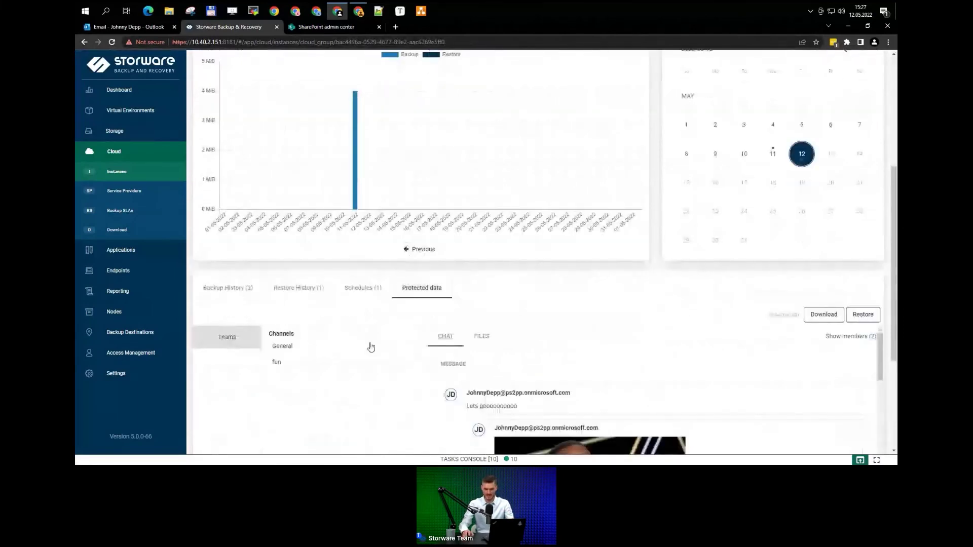
scroll(412, 332, down, 2)
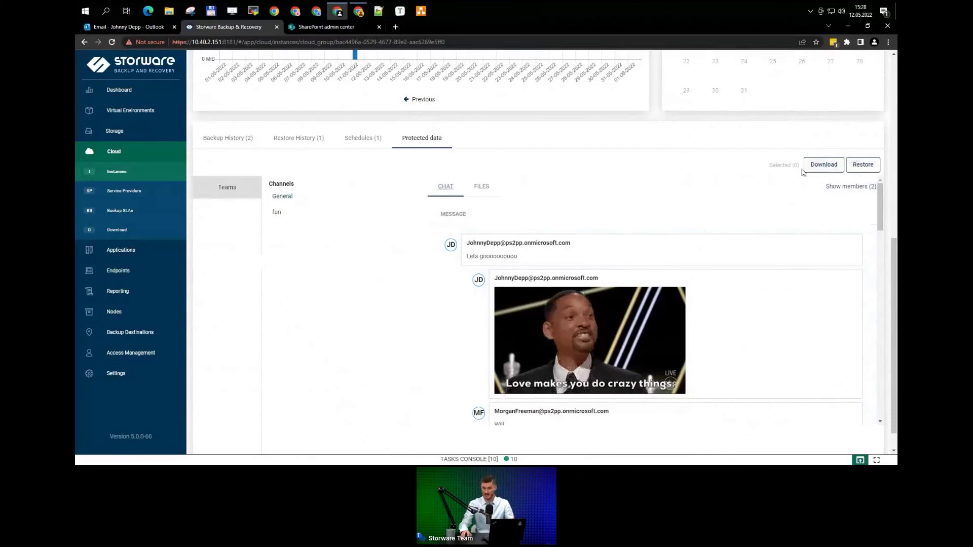
click(864, 174)
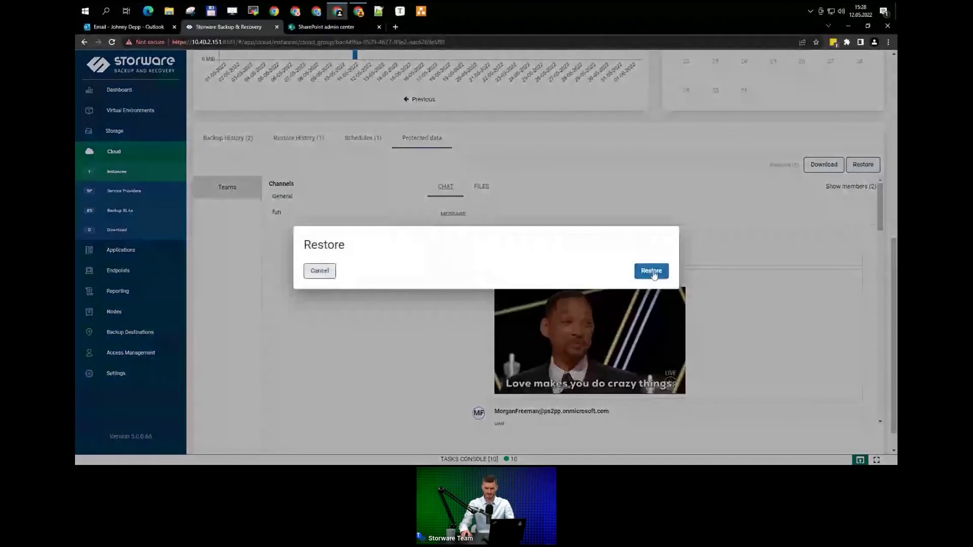
click(652, 273)
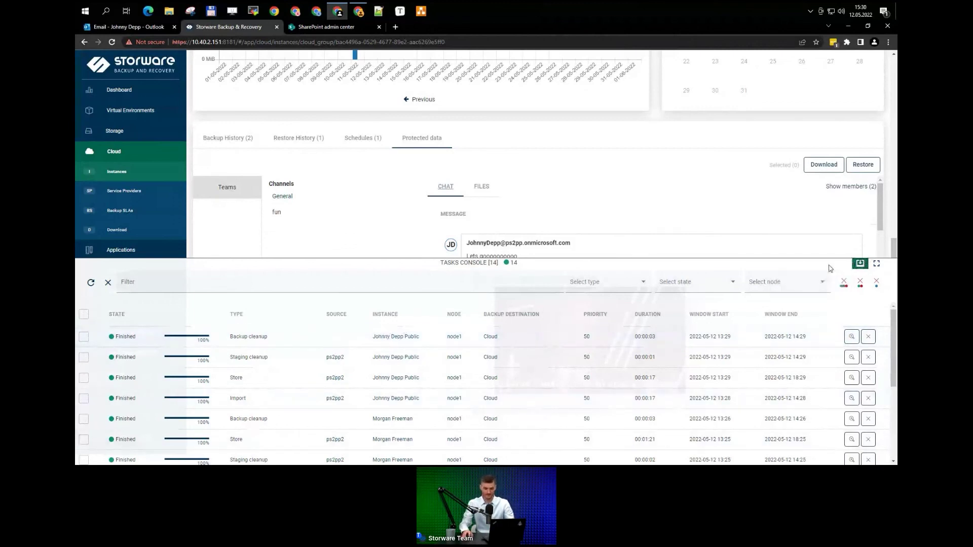
Step: Switch to Microsoft Teams, open the RESTORE_12_05_2022 page in the General channel, and review the restored conversation through its last message
click(359, 11)
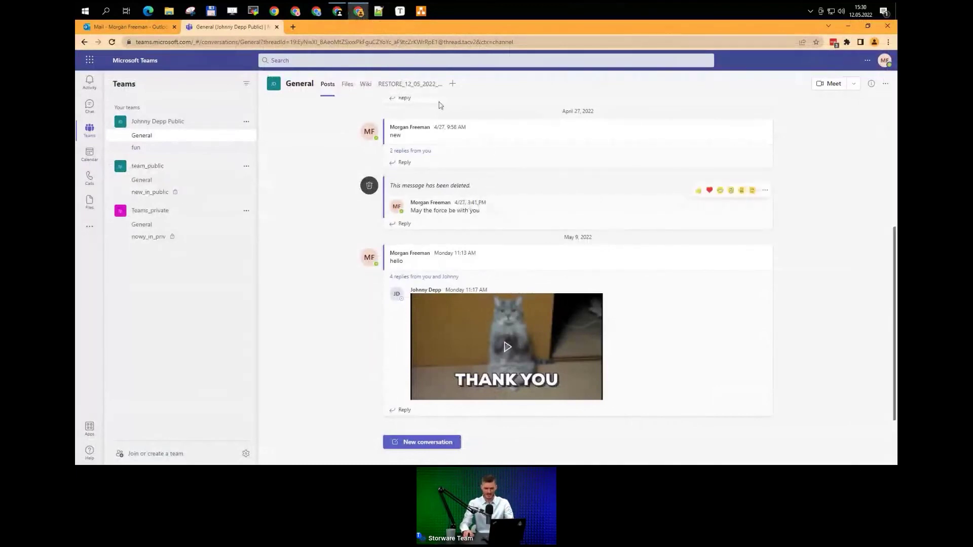
click(416, 85)
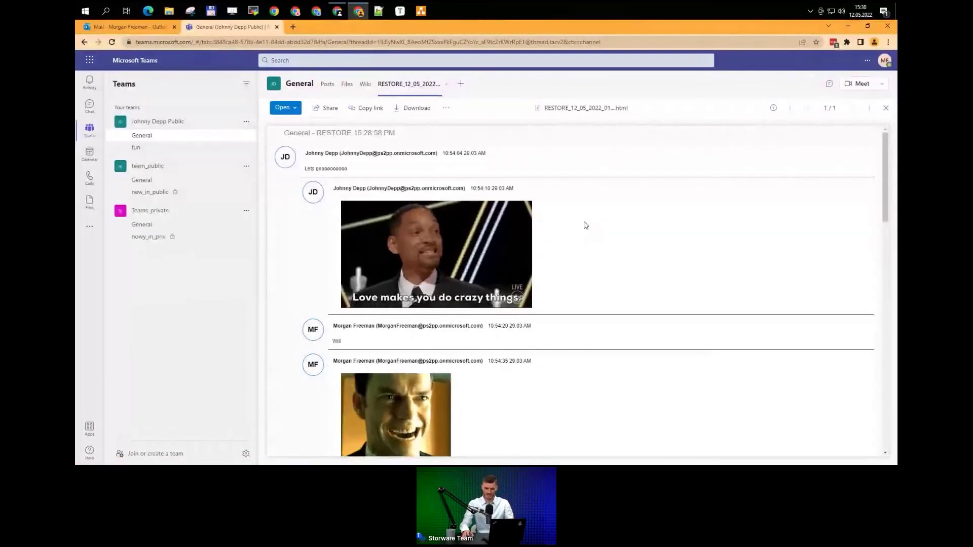
scroll(585, 225, down, 3)
scroll(588, 227, down, 10)
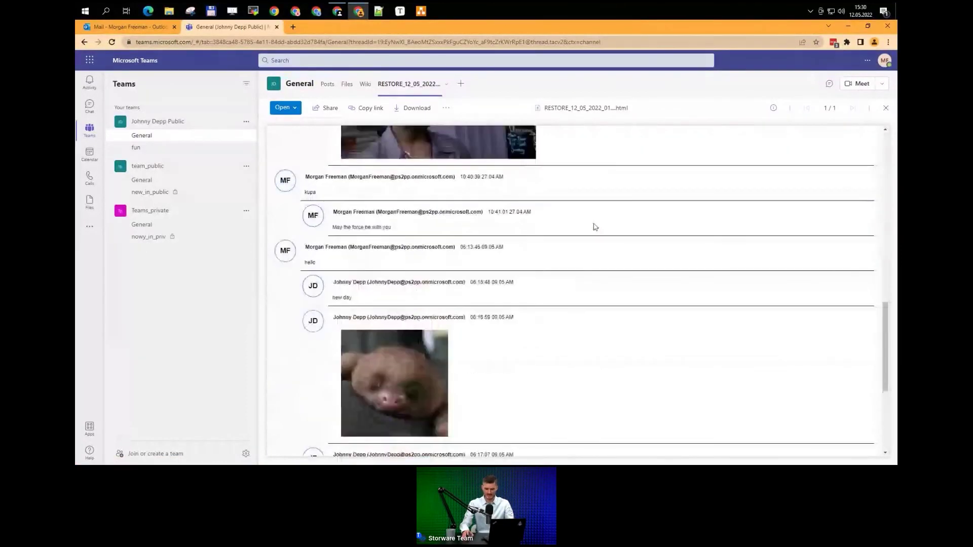
scroll(603, 225, down, 5)
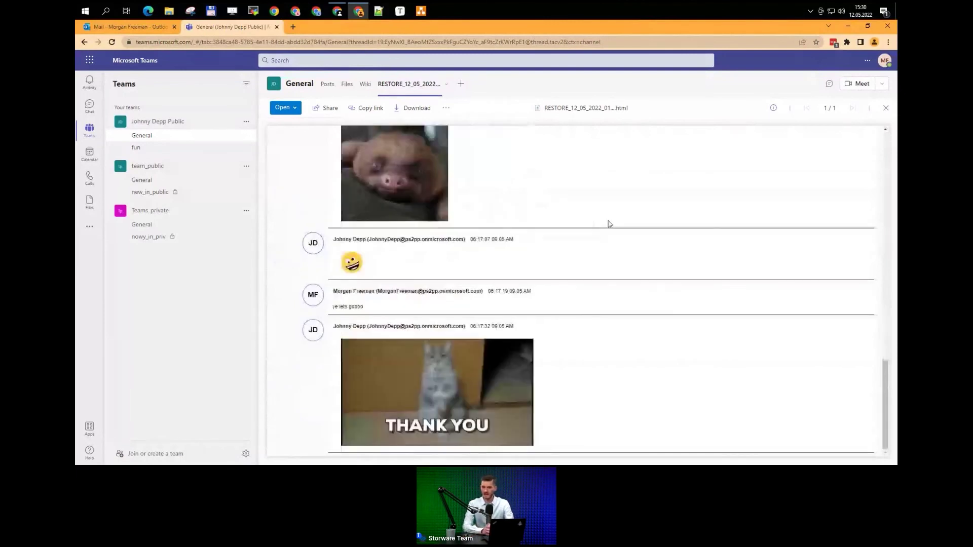